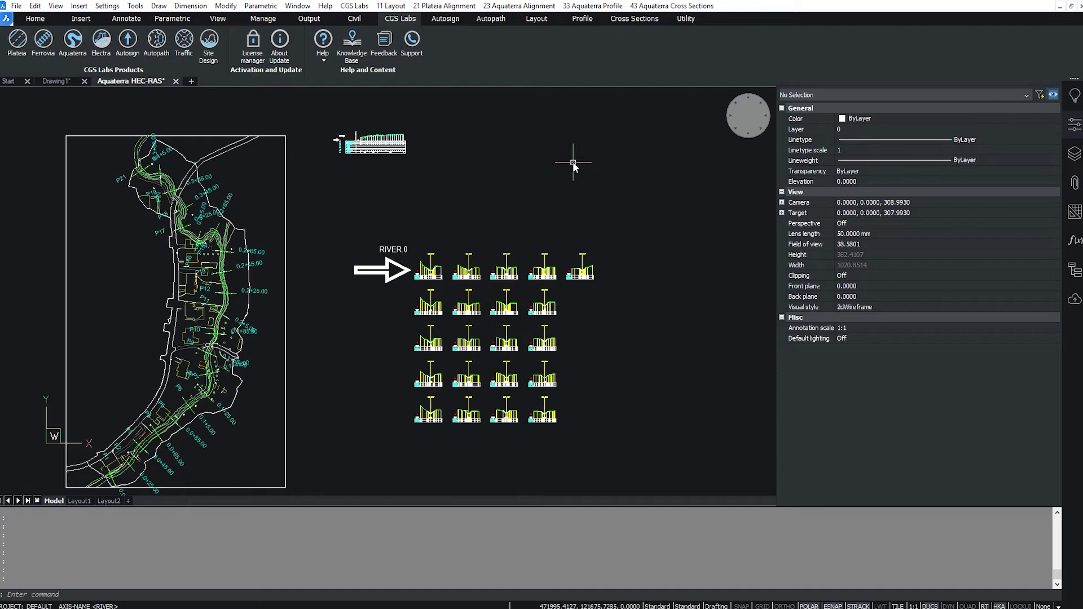
- Define Right levee intersection points on sections P1–P21, anchored at the levee top on P1
{"action": "left_click", "coordinate": [627, 17]}
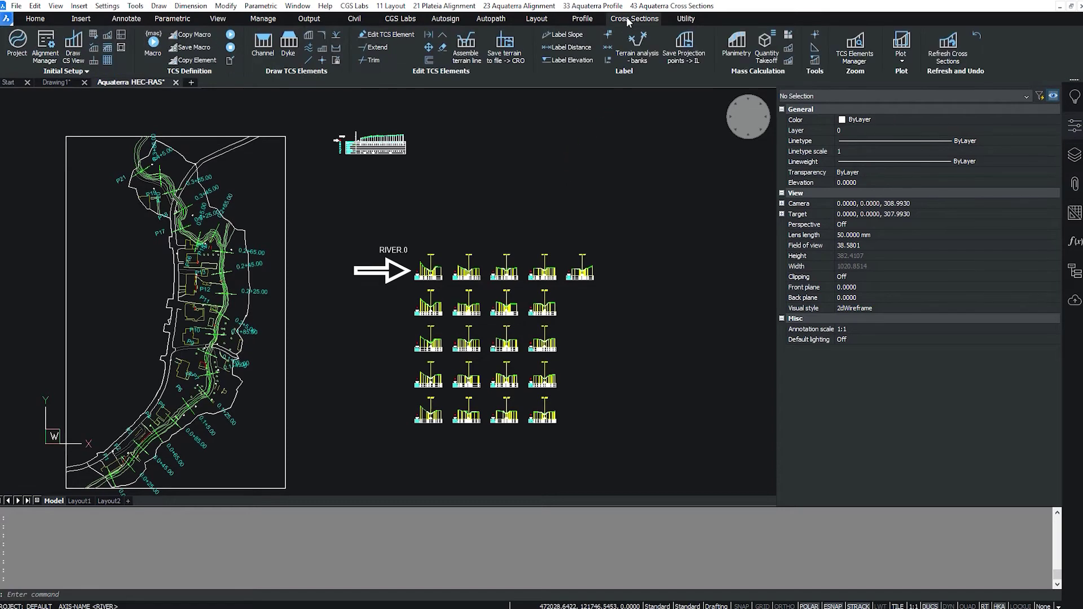
{"action": "left_click", "coordinate": [609, 48]}
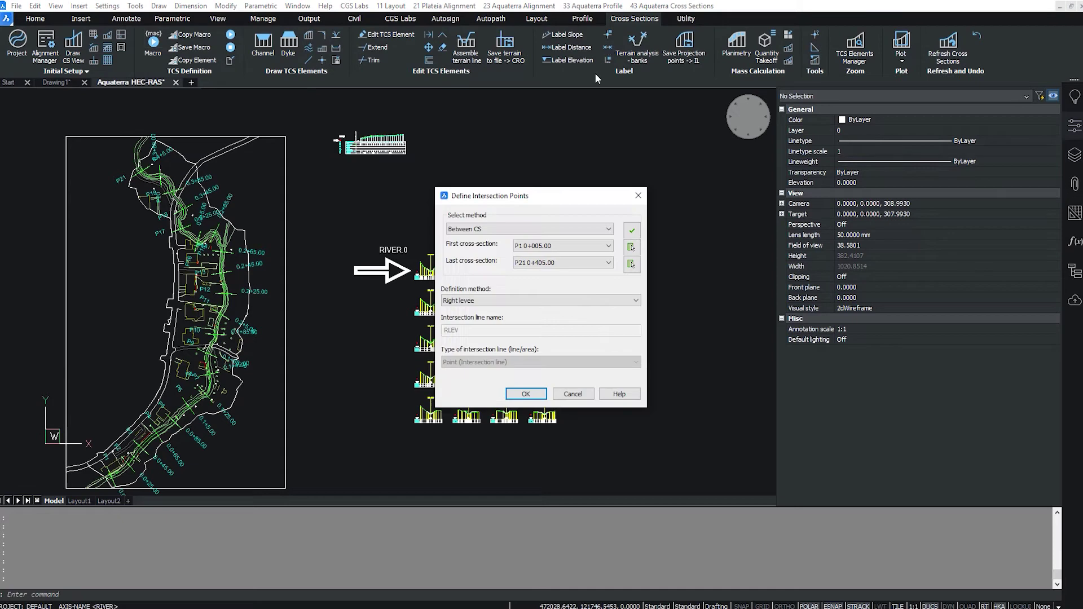
{"action": "left_click", "coordinate": [486, 300]}
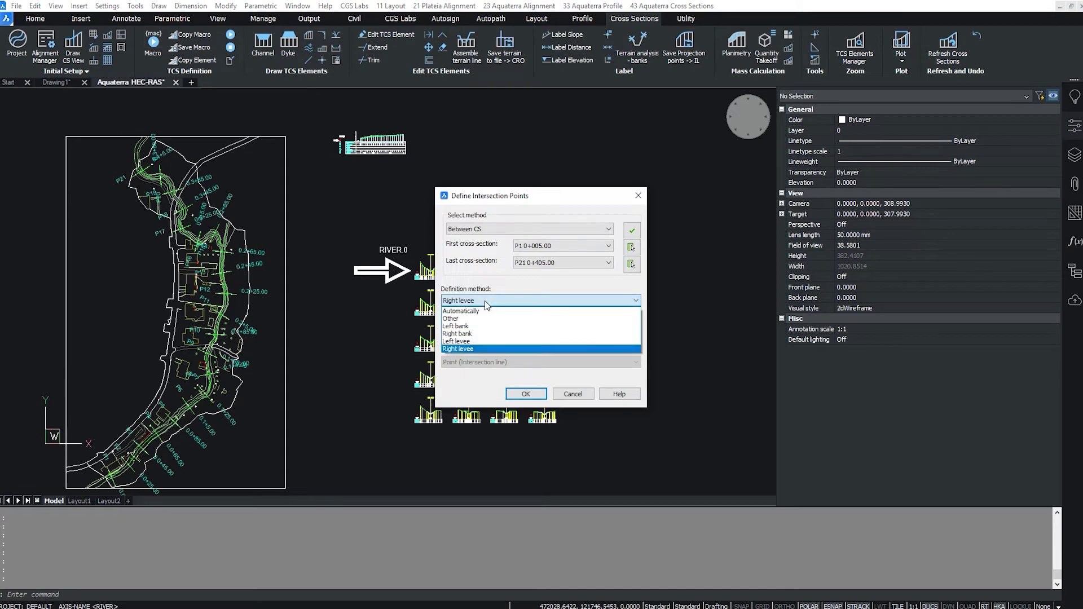
{"action": "left_click", "coordinate": [471, 348]}
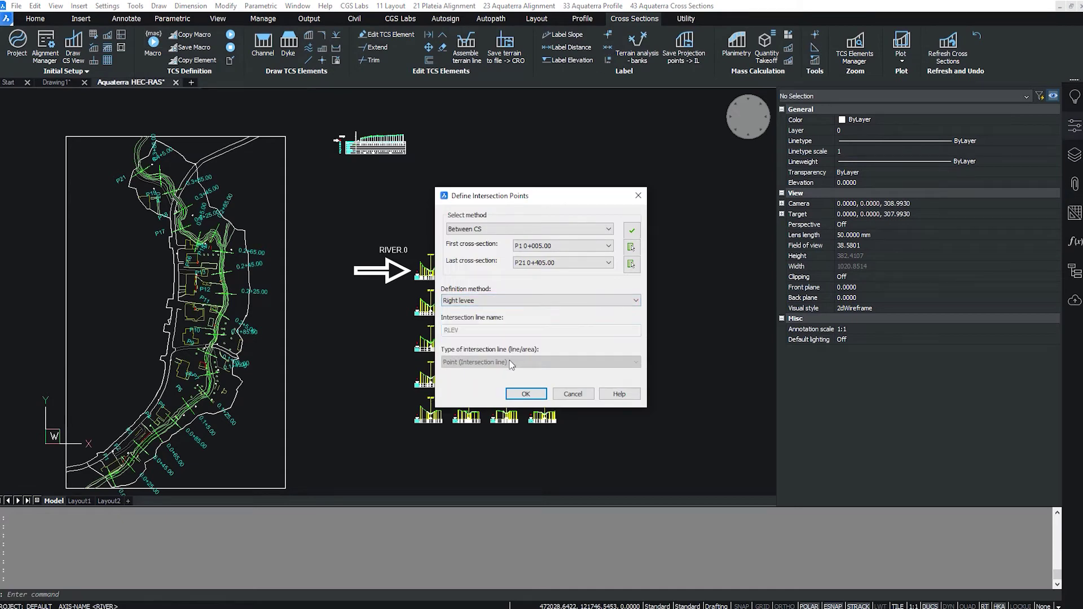
{"action": "left_click", "coordinate": [525, 393]}
{"action": "scroll", "coordinate": [478, 321], "scroll_direction": "up", "scroll_amount": 2}
{"action": "scroll", "coordinate": [478, 321], "scroll_direction": "up", "scroll_amount": 3}
{"action": "scroll", "coordinate": [478, 321], "scroll_direction": "up", "scroll_amount": 2}
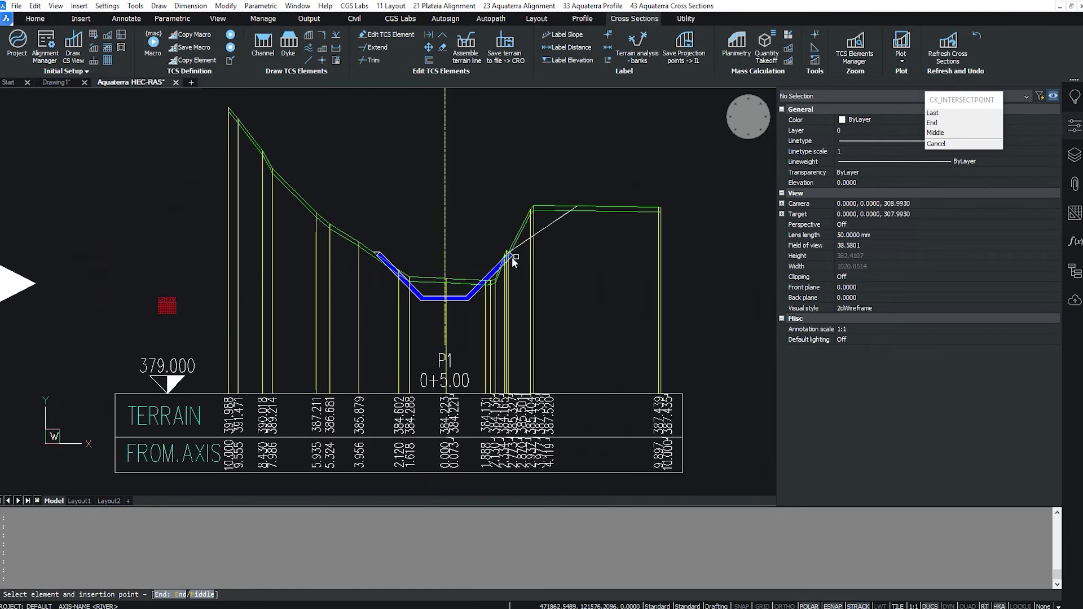
{"action": "left_click", "coordinate": [562, 217]}
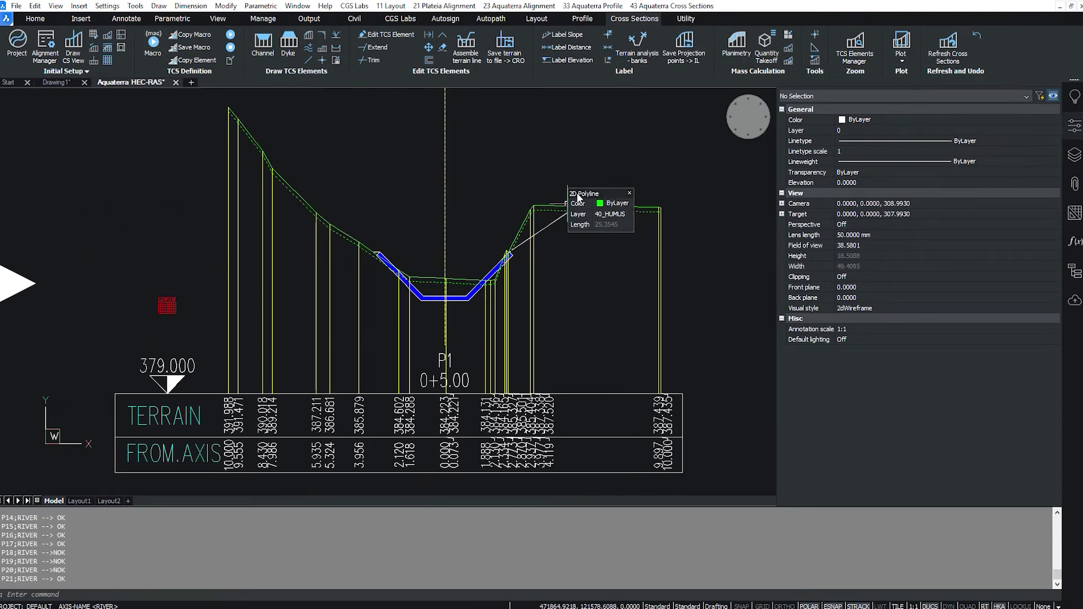
{"action": "scroll", "coordinate": [449, 228], "scroll_direction": "down", "scroll_amount": 2}
{"action": "scroll", "coordinate": [449, 228], "scroll_direction": "down", "scroll_amount": 2}
{"action": "scroll", "coordinate": [474, 220], "scroll_direction": "down", "scroll_amount": 2}
{"action": "scroll", "coordinate": [578, 254], "scroll_direction": "up", "scroll_amount": 3}
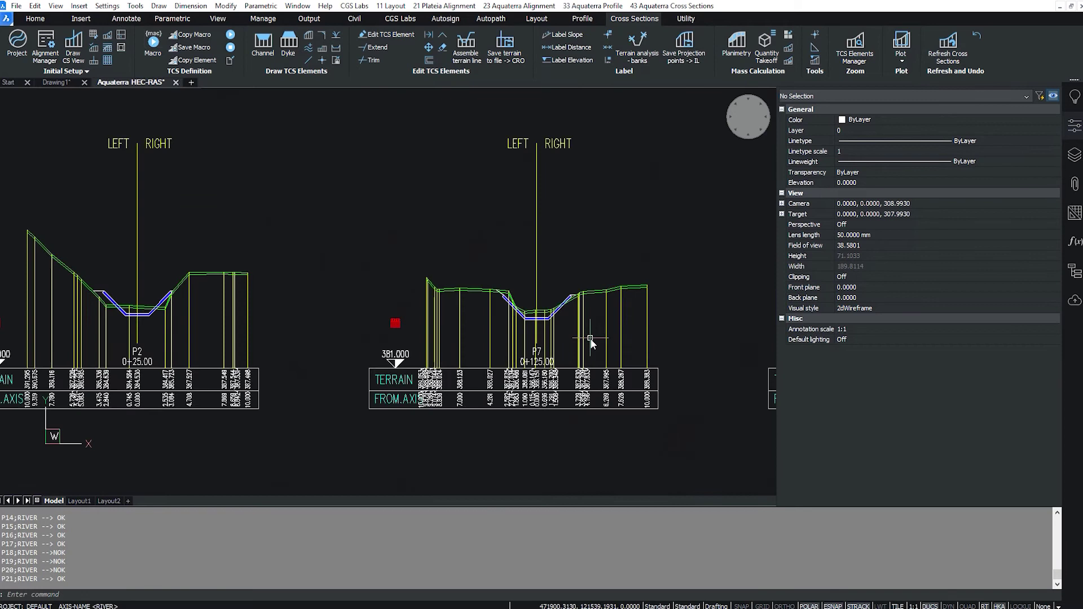
{"action": "scroll", "coordinate": [578, 246], "scroll_direction": "up", "scroll_amount": 2}
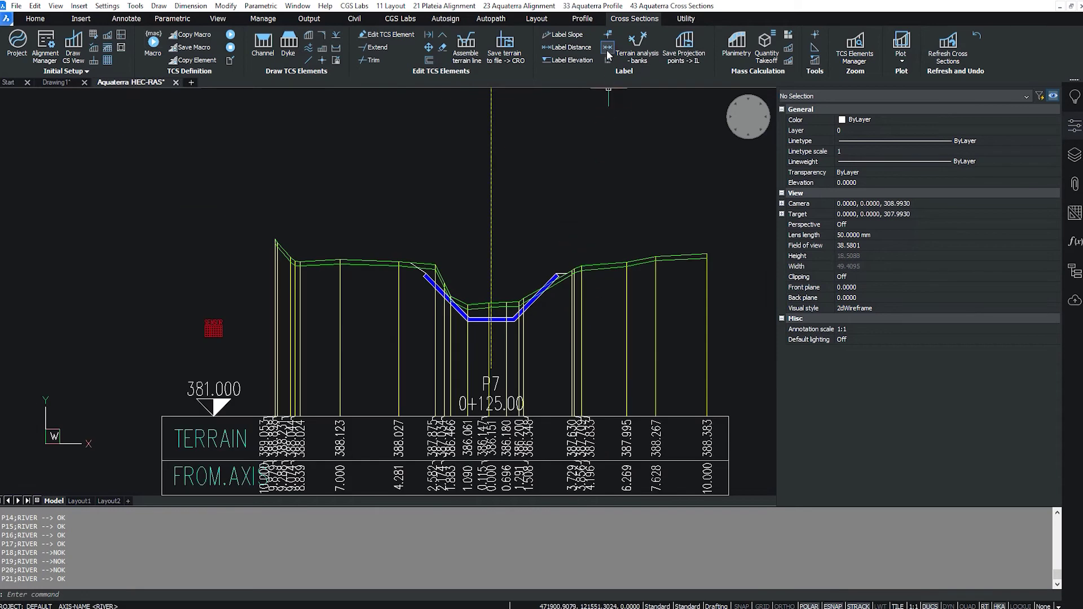
- Add RLEV right levee points from the levee top on P7, only where they don't exist
{"action": "key", "text": "Escape"}
{"action": "key", "text": "Escape"}
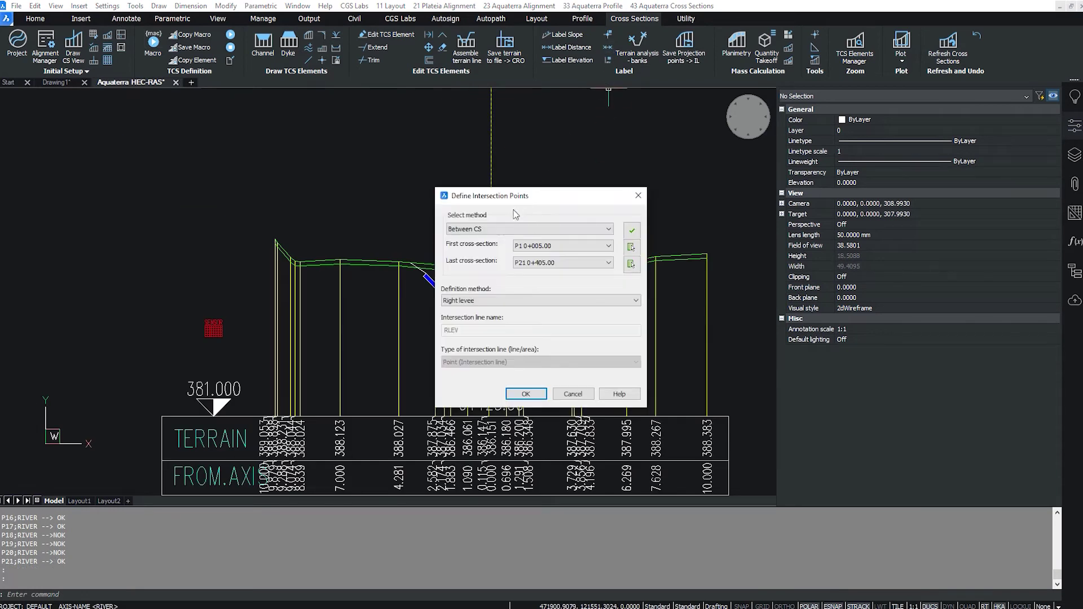
{"action": "left_click", "coordinate": [527, 396]}
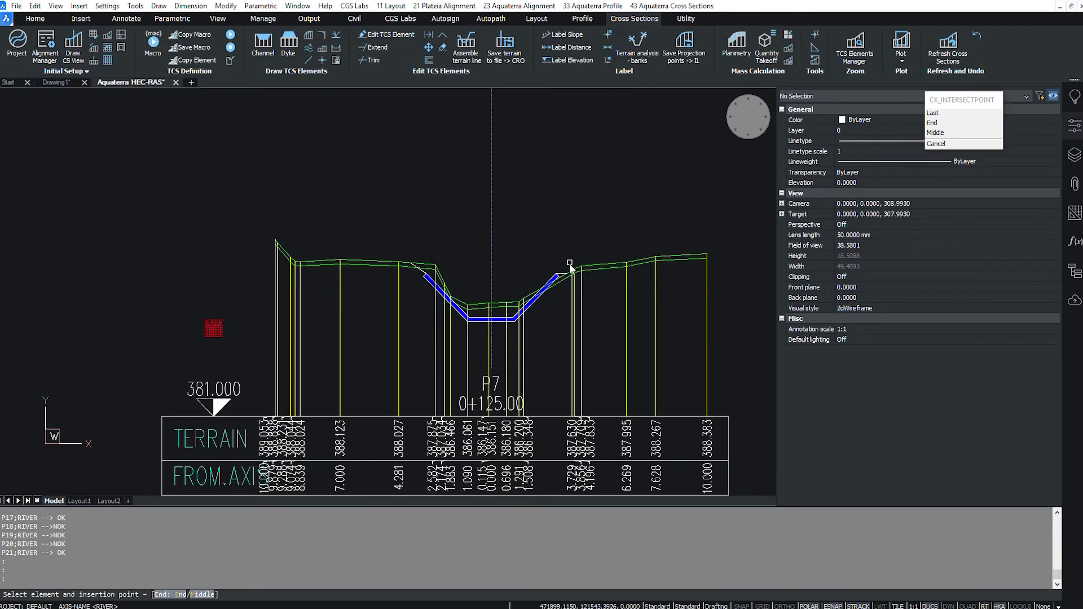
{"action": "scroll", "coordinate": [554, 288], "scroll_direction": "up", "scroll_amount": 4}
{"action": "left_click", "coordinate": [565, 296]}
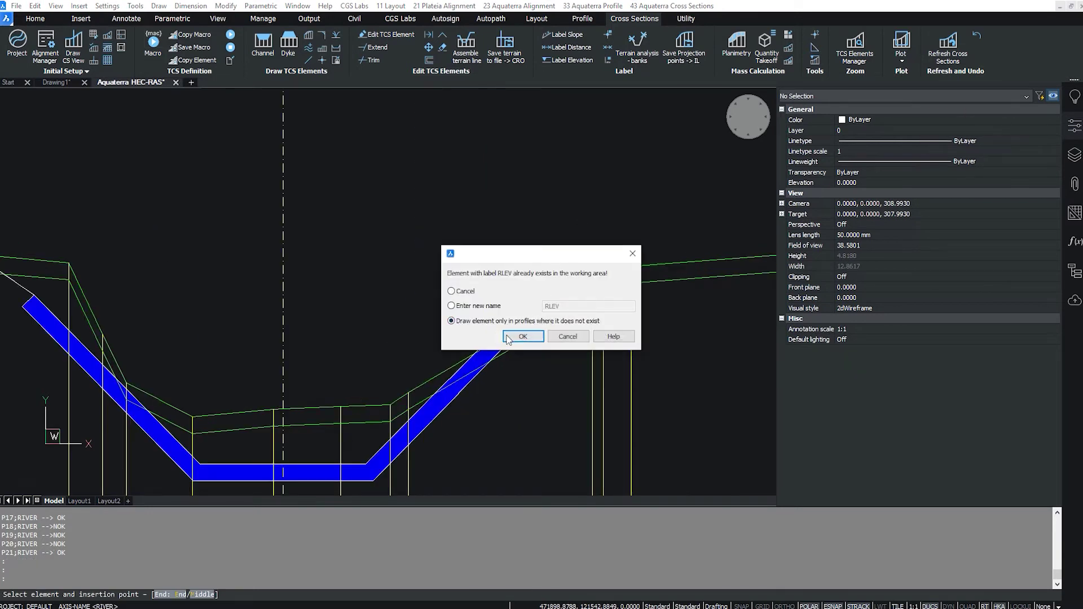
{"action": "left_click", "coordinate": [522, 335]}
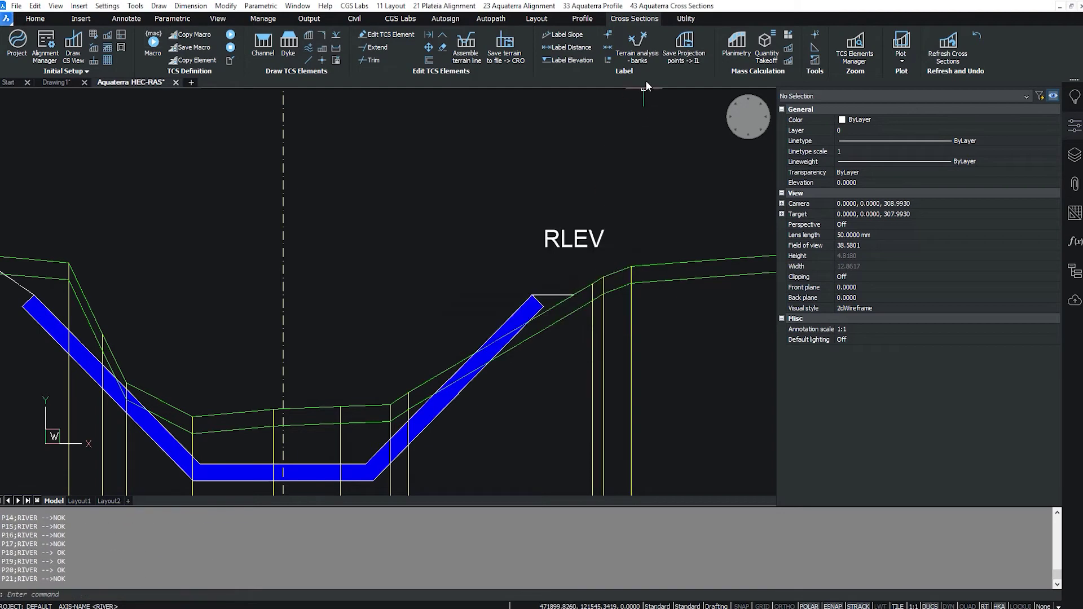
- Define Left levee intersection points by picking the levee top on a cross section
{"action": "left_click", "coordinate": [608, 47]}
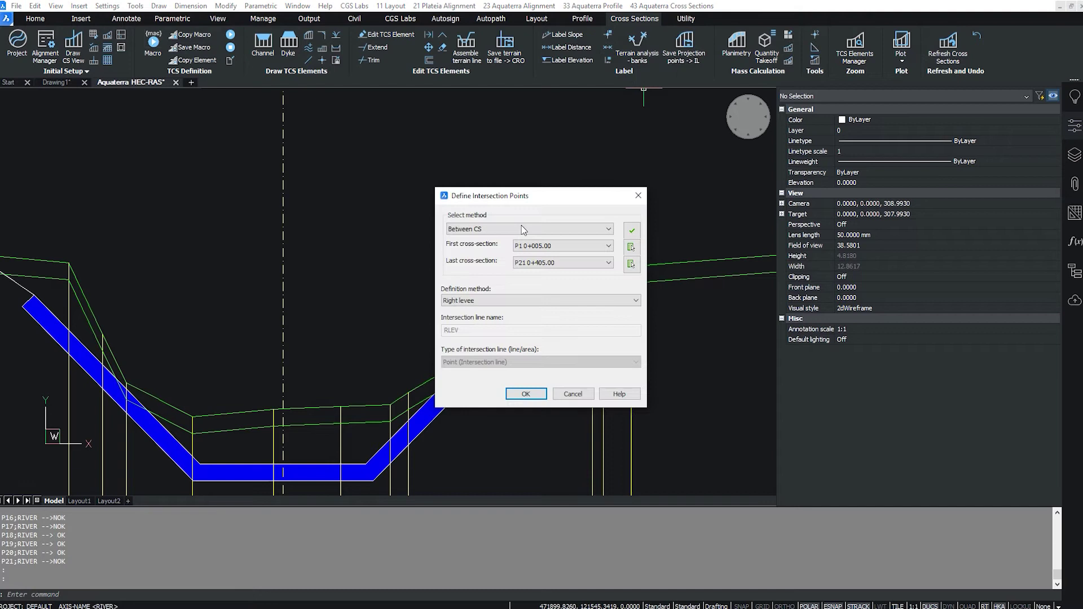
{"action": "left_click", "coordinate": [474, 301]}
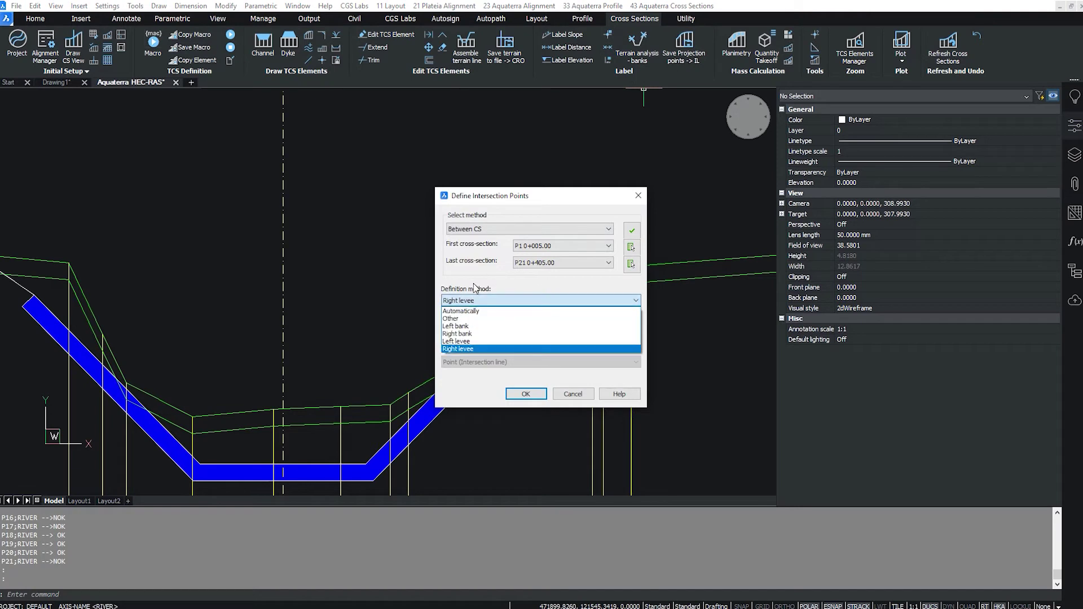
{"action": "left_click", "coordinate": [467, 341]}
{"action": "left_click", "coordinate": [523, 394]}
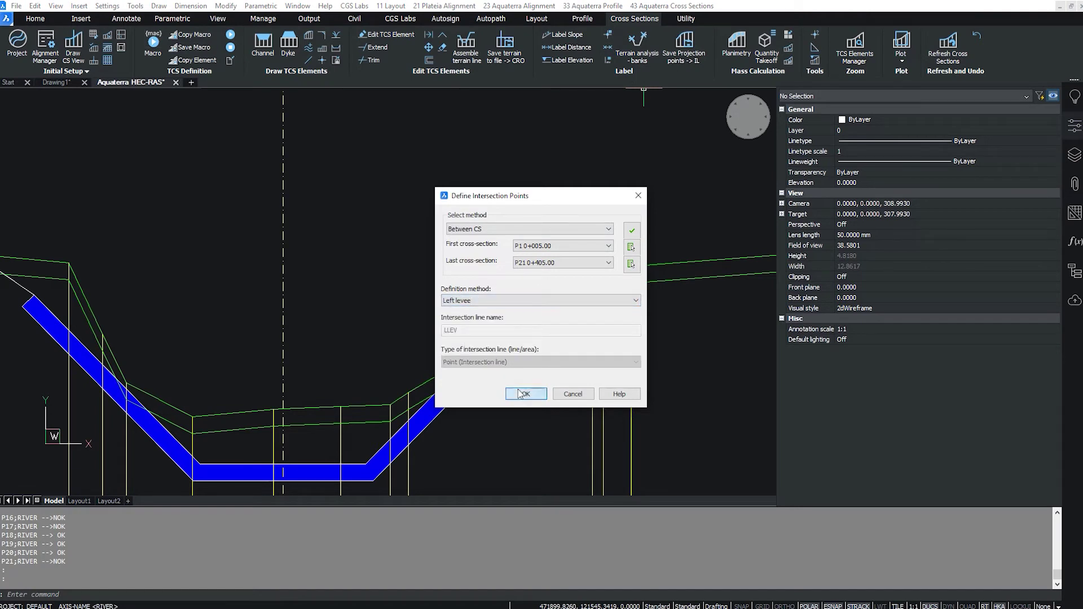
{"action": "scroll", "coordinate": [537, 298], "scroll_direction": "down", "scroll_amount": 2}
{"action": "scroll", "coordinate": [339, 292], "scroll_direction": "up", "scroll_amount": 2}
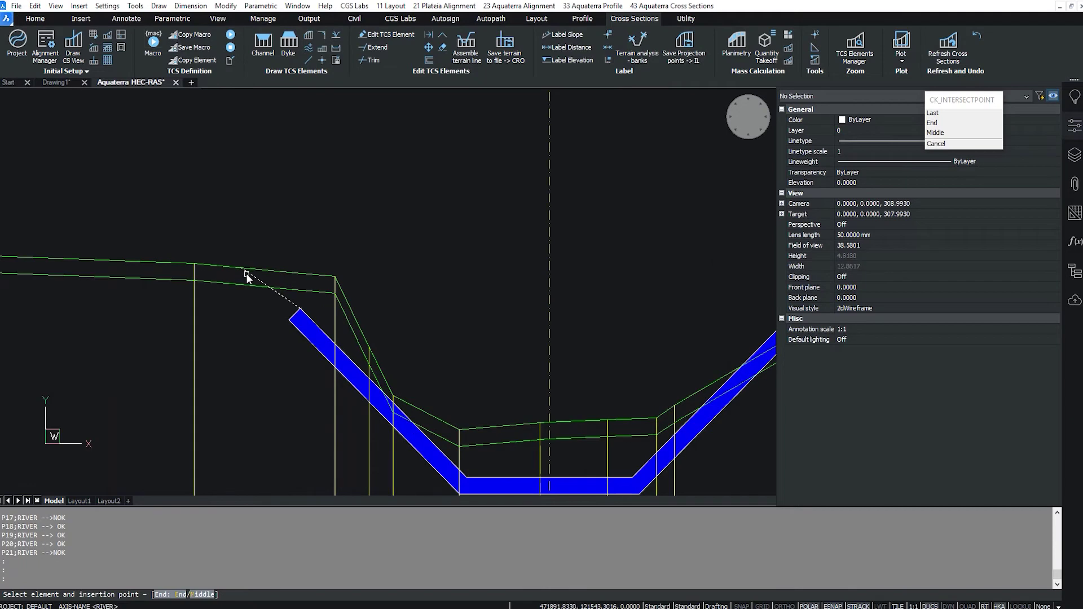
{"action": "left_click", "coordinate": [247, 272]}
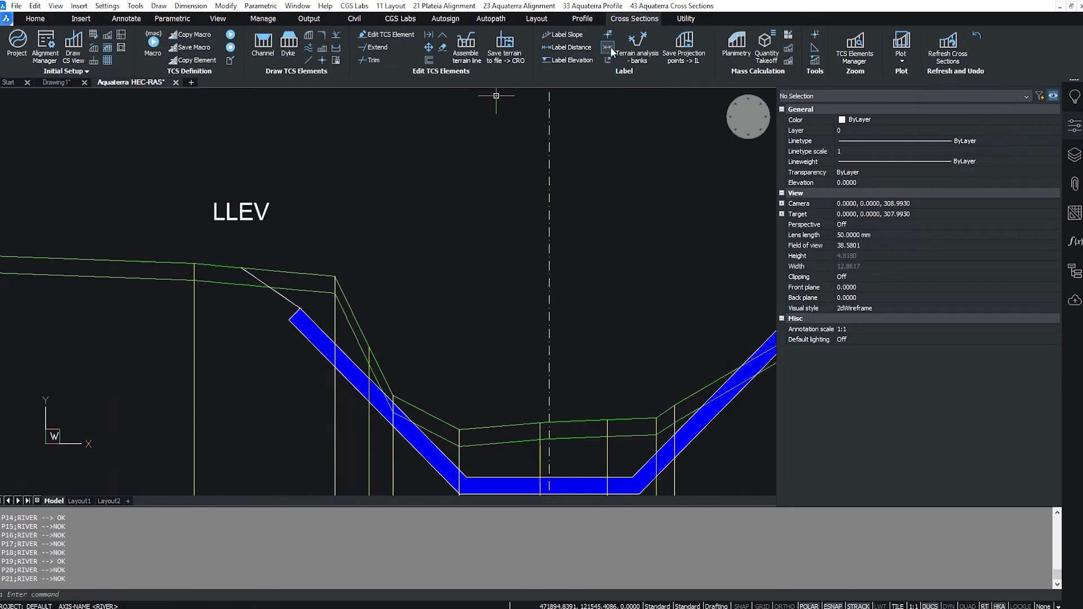
- Add LLEV from another section's levee top, only on sections missing it
{"action": "key", "text": "Escape"}
{"action": "key", "text": "Escape"}
{"action": "key", "text": "Return"}
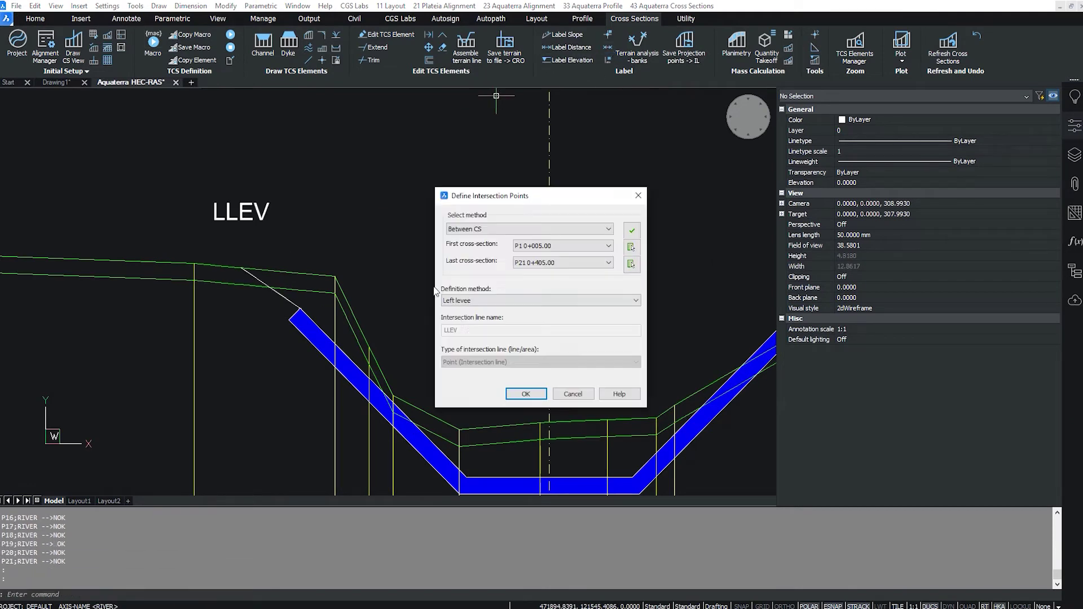
{"action": "left_click", "coordinate": [525, 394]}
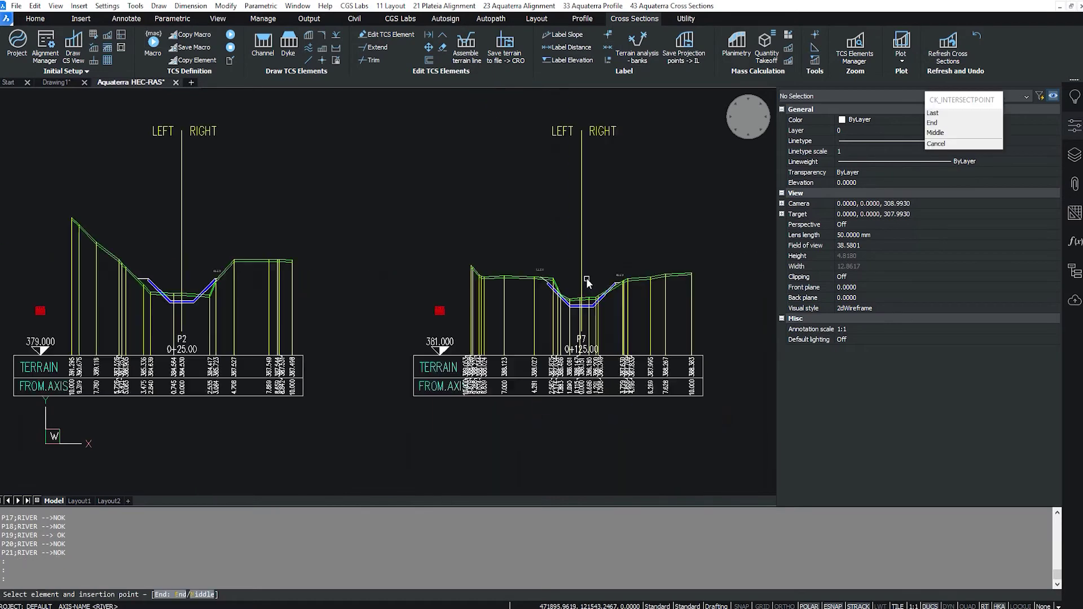
{"action": "scroll", "coordinate": [436, 176], "scroll_direction": "down", "scroll_amount": 5}
{"action": "scroll", "coordinate": [390, 161], "scroll_direction": "up", "scroll_amount": 5}
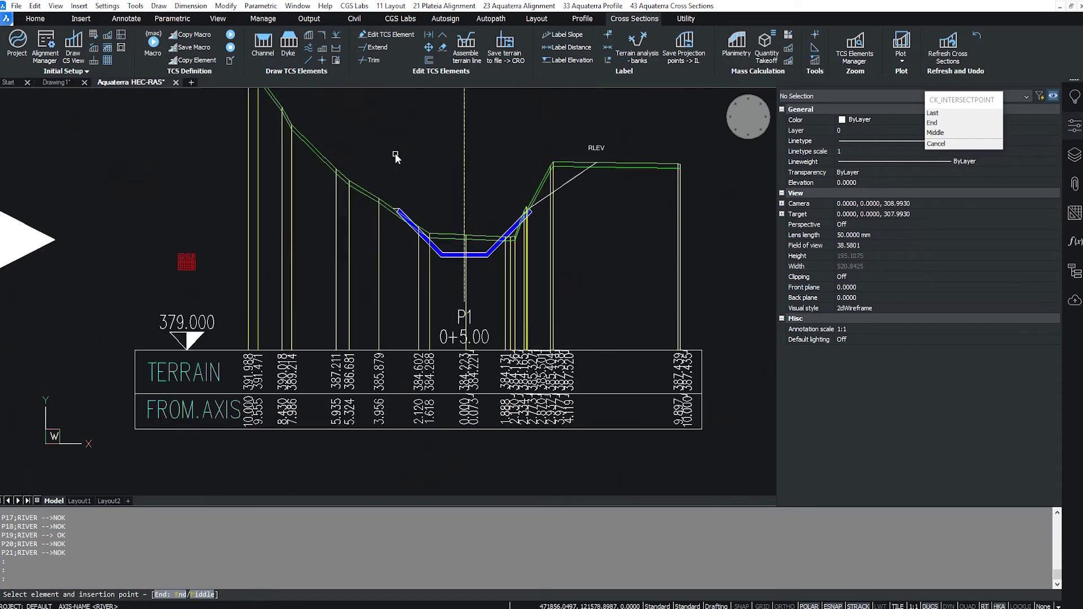
{"action": "scroll", "coordinate": [395, 237], "scroll_direction": "up", "scroll_amount": 3}
{"action": "scroll", "coordinate": [395, 237], "scroll_direction": "up", "scroll_amount": 5}
{"action": "left_click", "coordinate": [403, 279]}
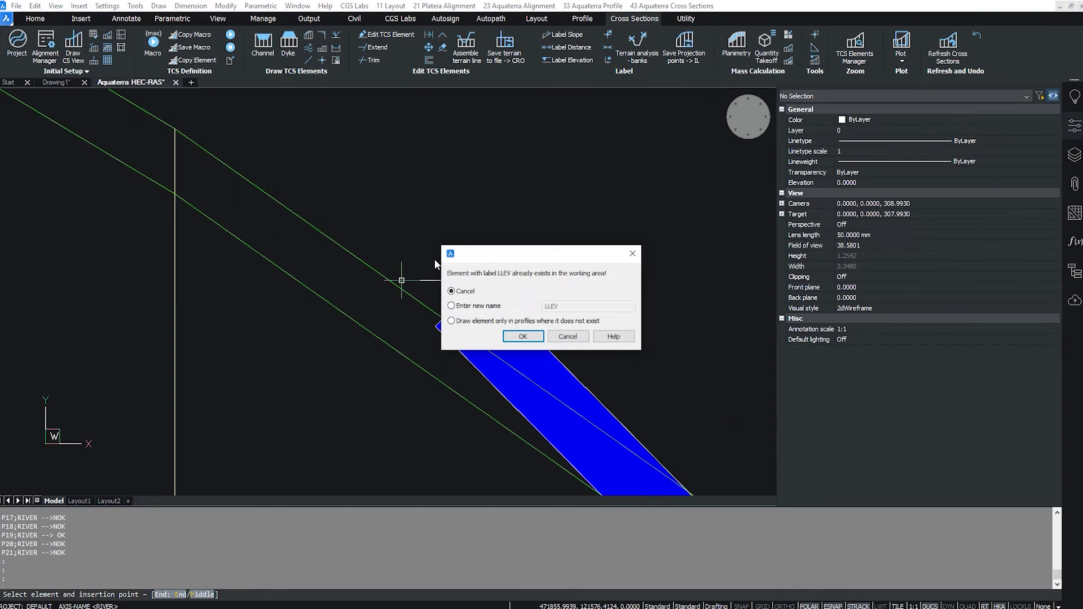
{"action": "left_click", "coordinate": [521, 336]}
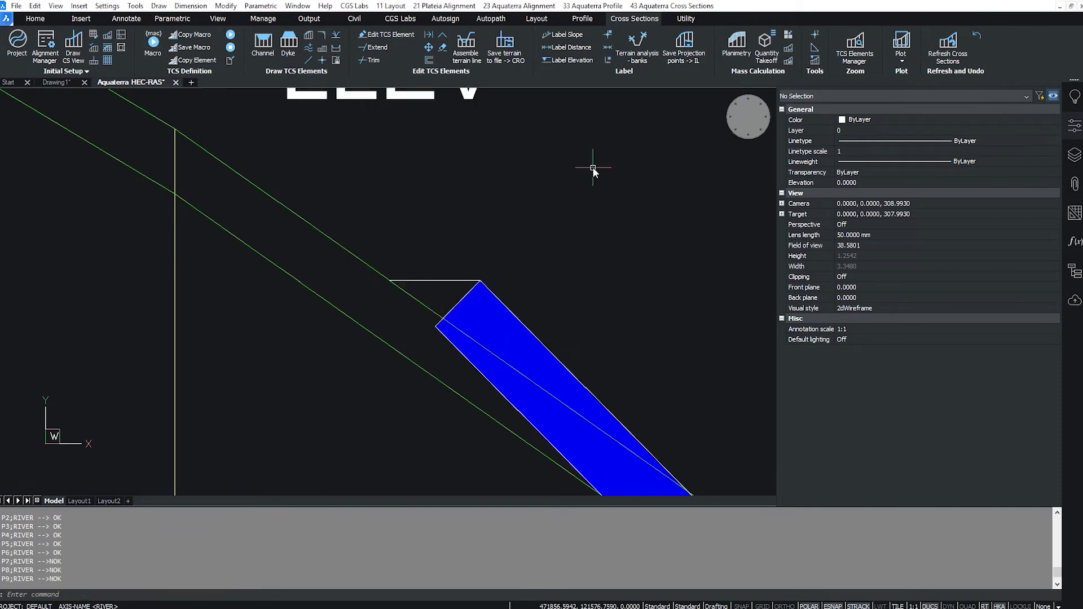
{"action": "scroll", "coordinate": [549, 166], "scroll_direction": "down", "scroll_amount": 3}
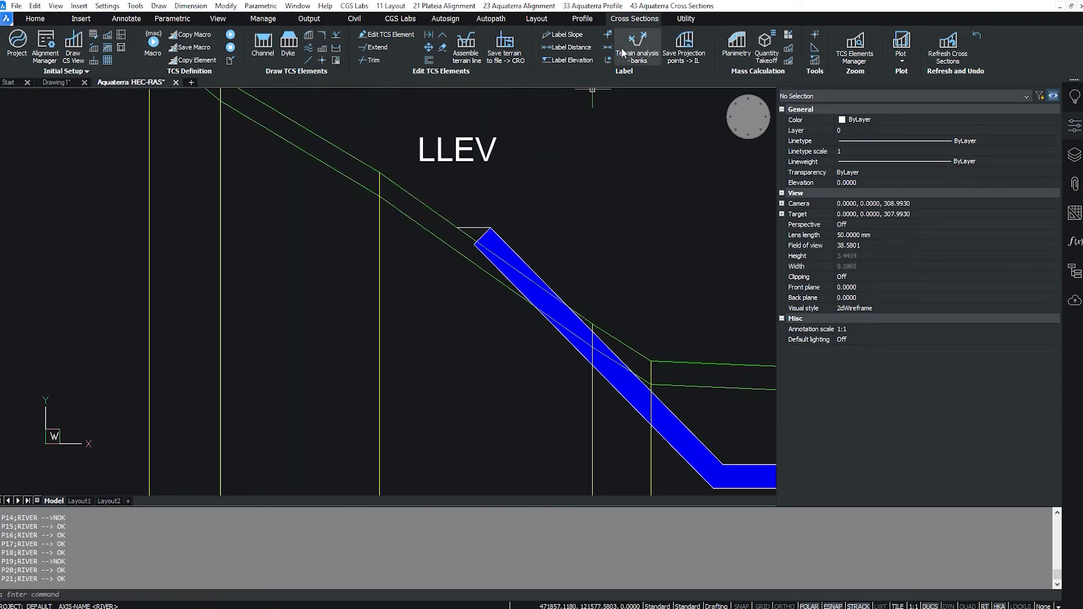
- Add Left bank (LBANK) intersection points by picking the bank on the cross section
{"action": "key", "text": "Escape"}
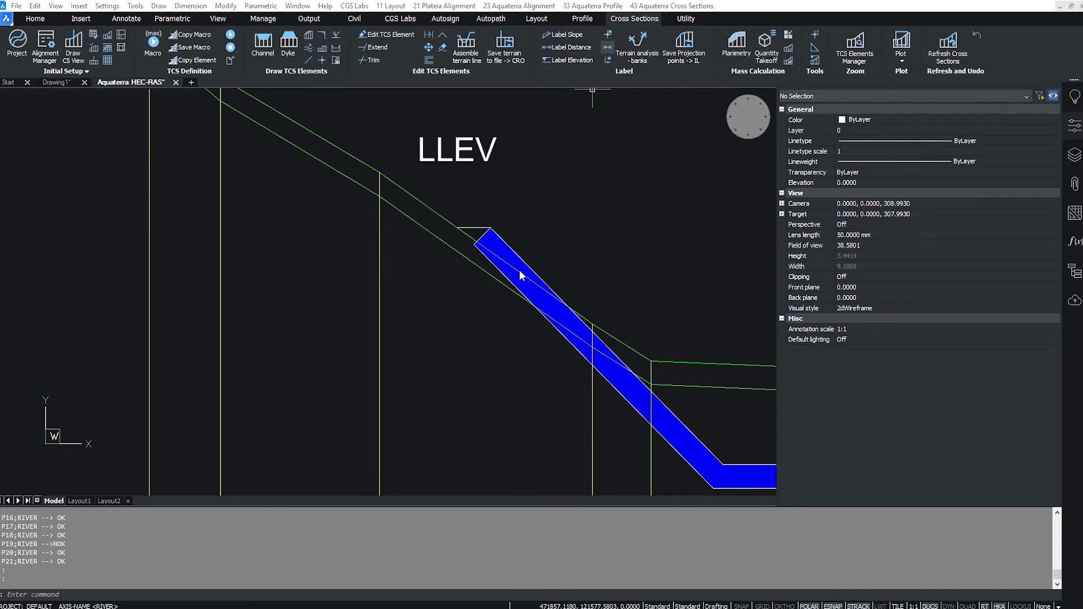
{"action": "left_click", "coordinate": [478, 301]}
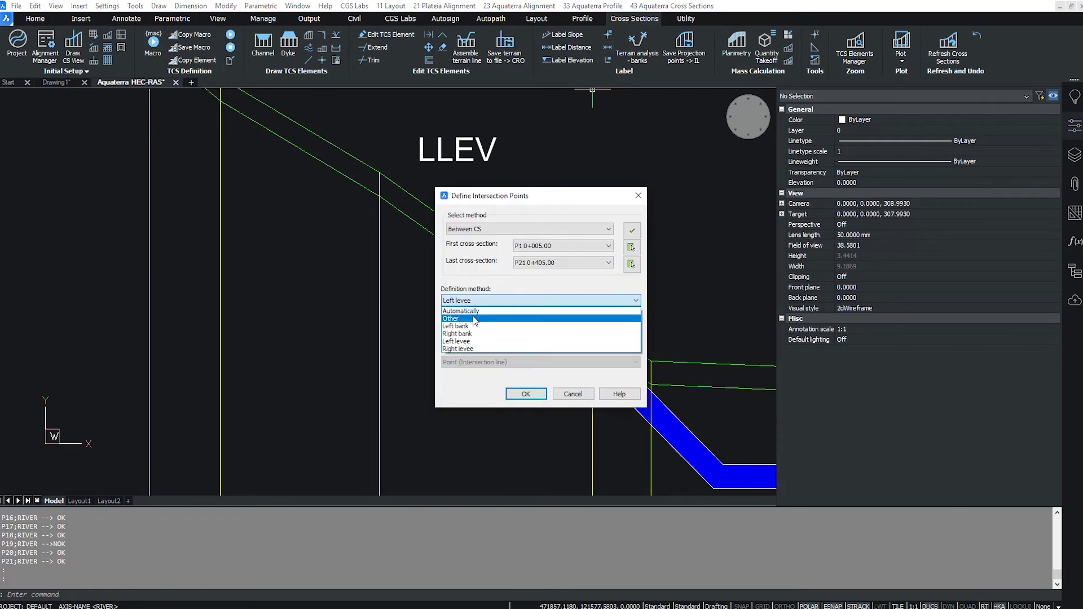
{"action": "left_click", "coordinate": [469, 327]}
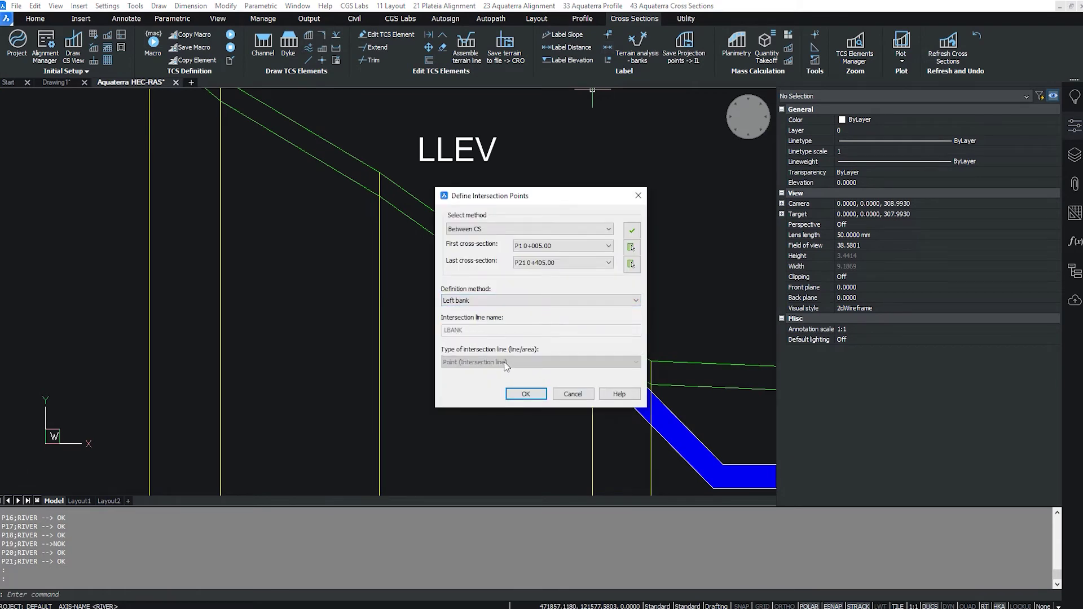
{"action": "left_click", "coordinate": [526, 394]}
{"action": "left_click", "coordinate": [501, 238]}
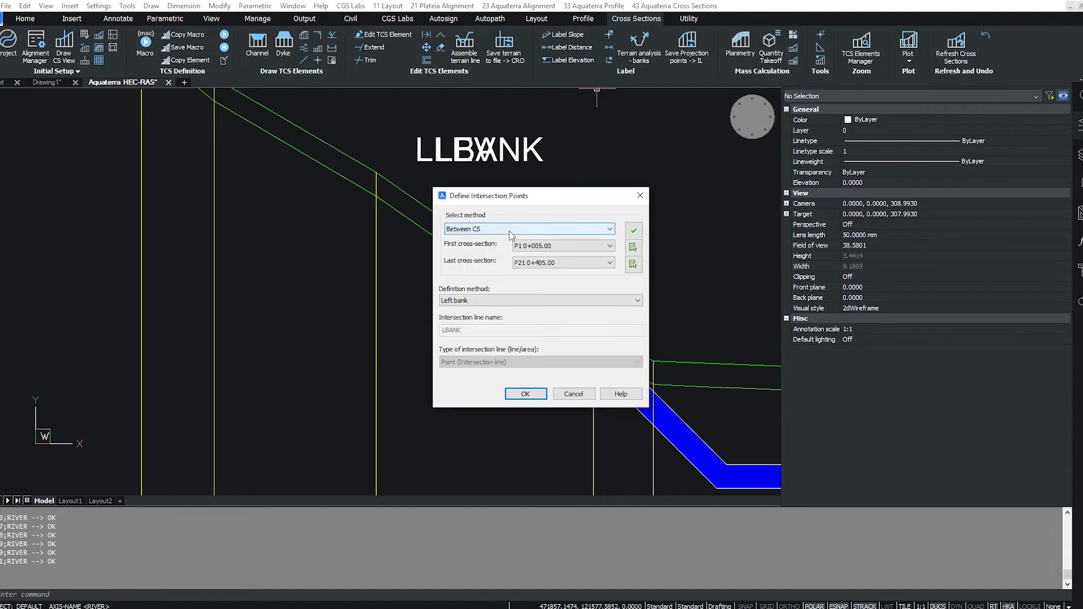
- Add Right bank (RBANK) intersection points by picking the right bank point
{"action": "left_click", "coordinate": [541, 301]}
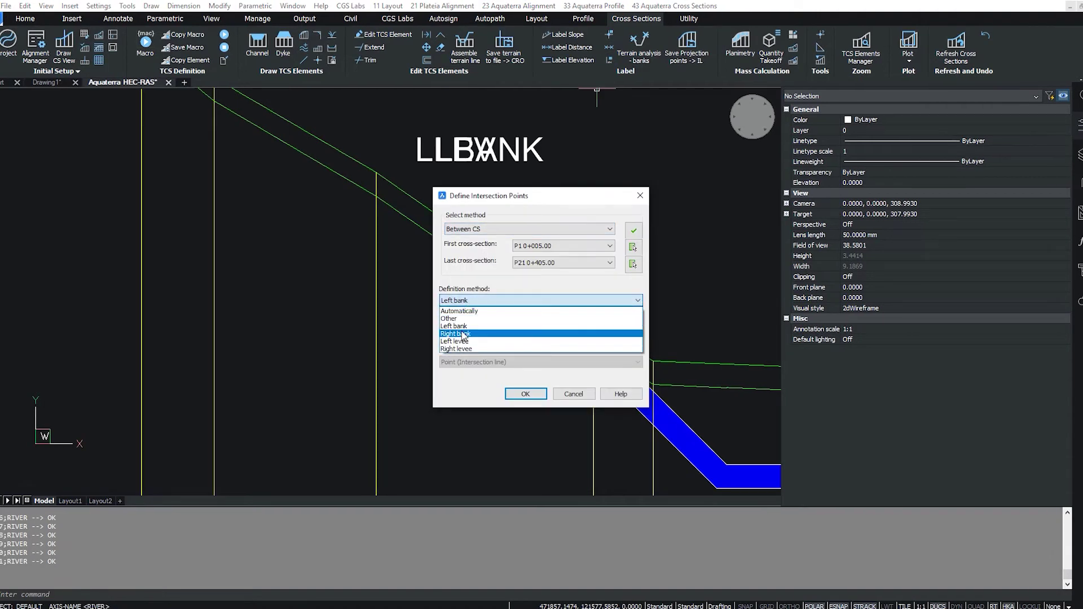
{"action": "left_click", "coordinate": [470, 334]}
{"action": "left_click", "coordinate": [526, 394]}
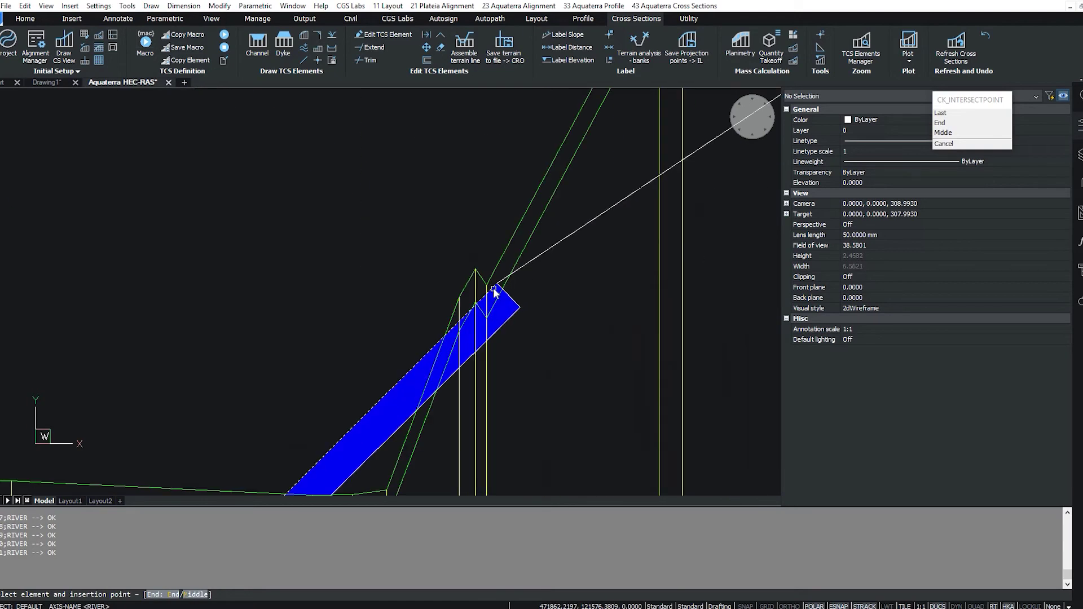
{"action": "left_click", "coordinate": [497, 296]}
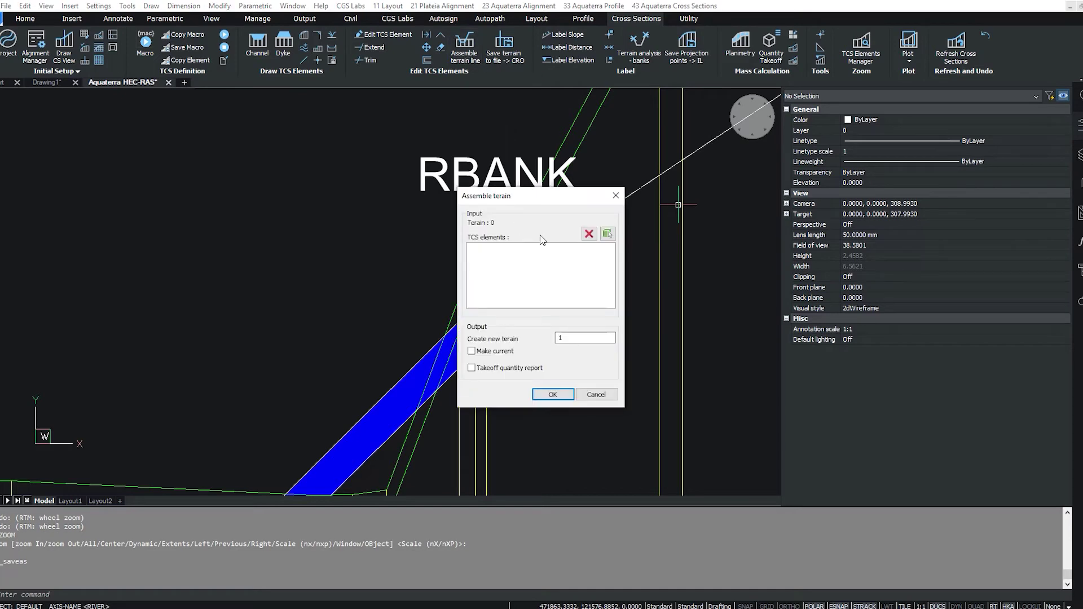
- Pick the channel, both dyke and both embankment elements for the new terrain
{"action": "left_click", "coordinate": [607, 234]}
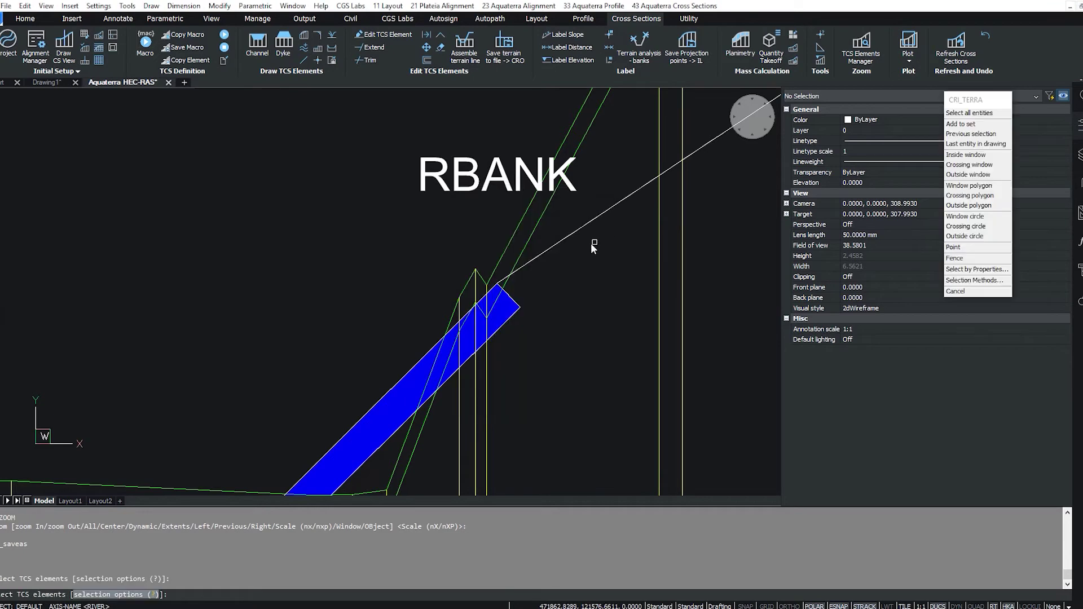
{"action": "scroll", "coordinate": [591, 251], "scroll_direction": "down", "scroll_amount": 3}
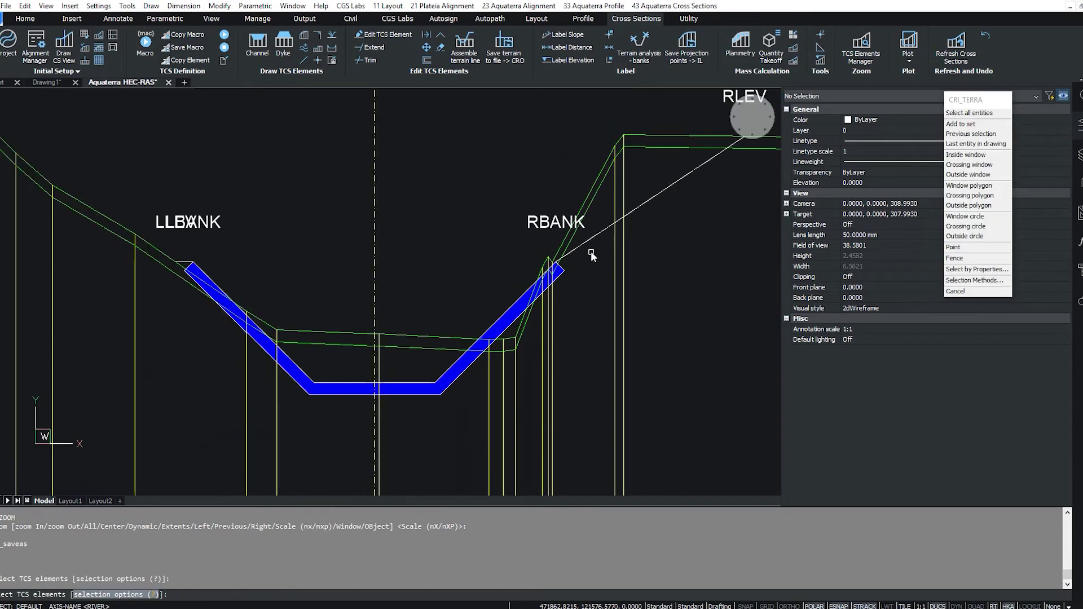
{"action": "left_click", "coordinate": [184, 270]}
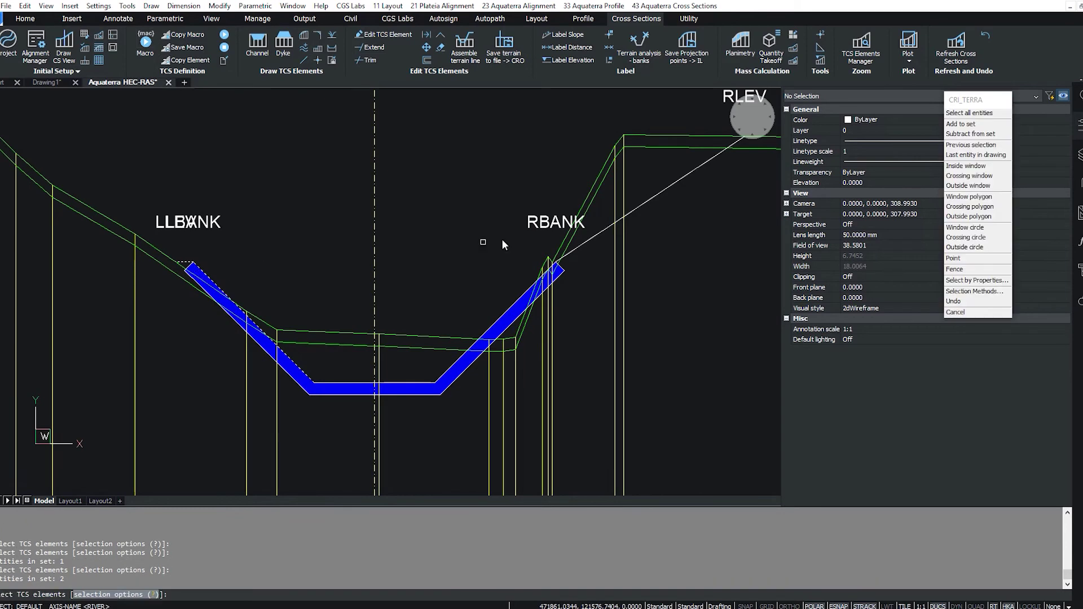
{"action": "left_click", "coordinate": [613, 226]}
{"action": "scroll", "coordinate": [496, 170], "scroll_direction": "down", "scroll_amount": 5}
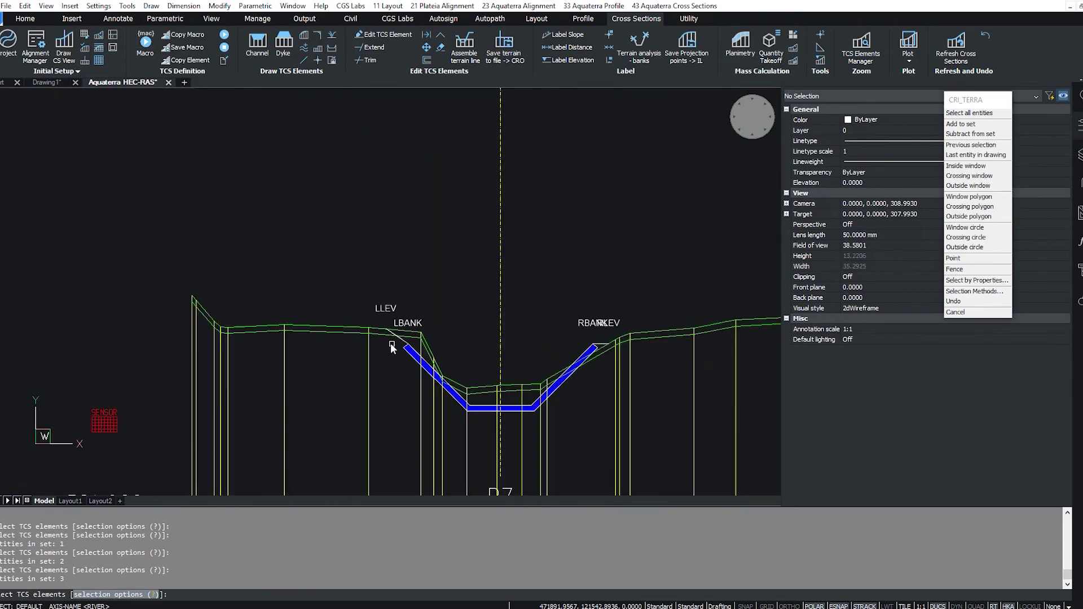
{"action": "left_click", "coordinate": [396, 340]}
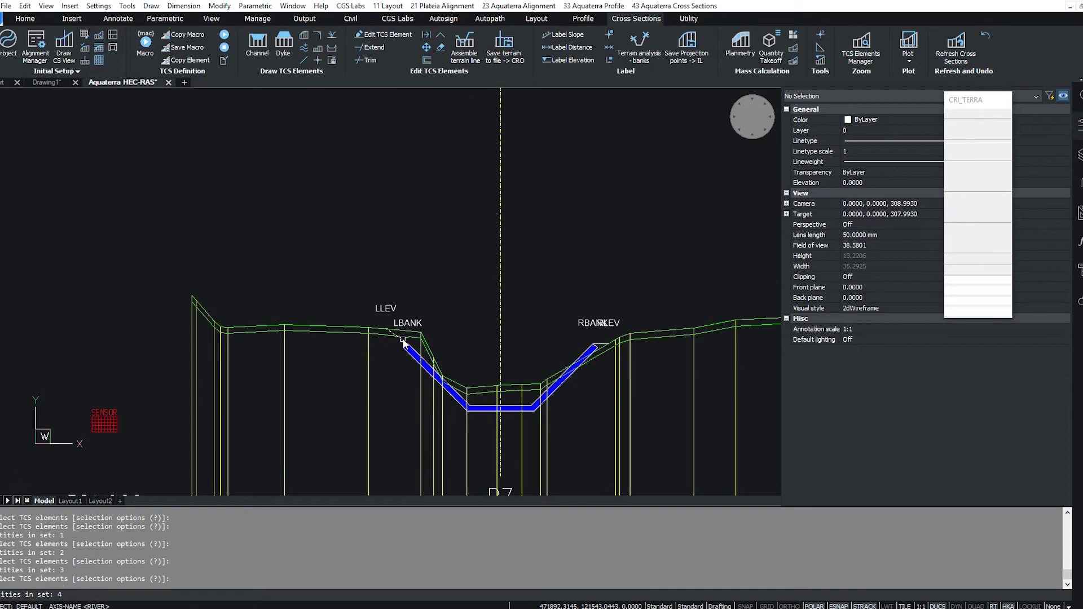
{"action": "left_click", "coordinate": [600, 346]}
{"action": "key", "text": "Return"}
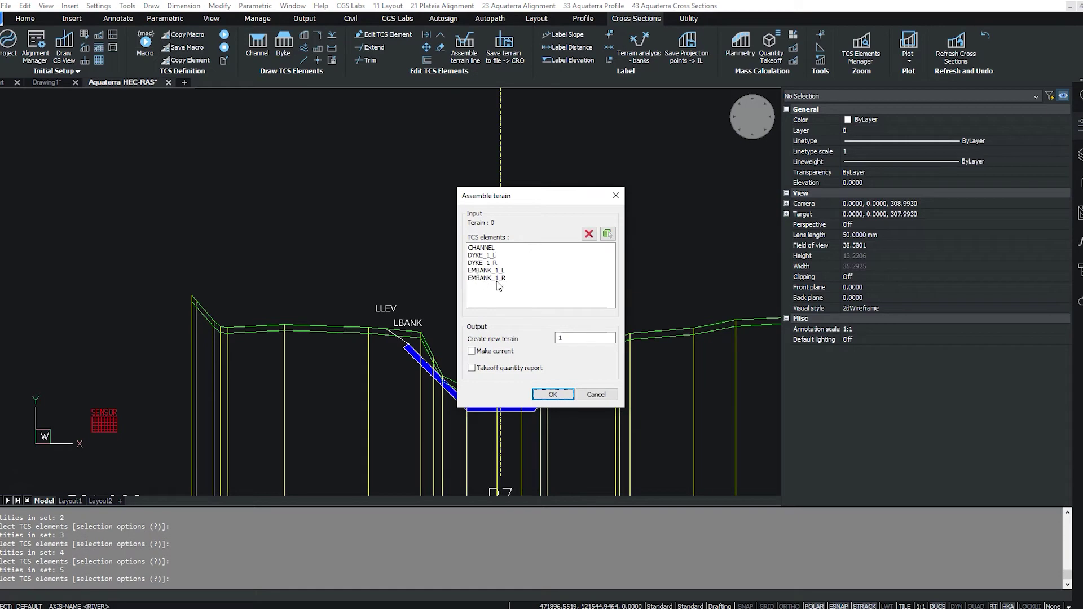
- Name the terrain RIVER, make it current, and assemble it
{"action": "double_click", "coordinate": [555, 338]}
{"action": "type", "text": "RIVER"}
{"action": "left_click", "coordinate": [473, 351]}
{"action": "left_click", "coordinate": [545, 395]}
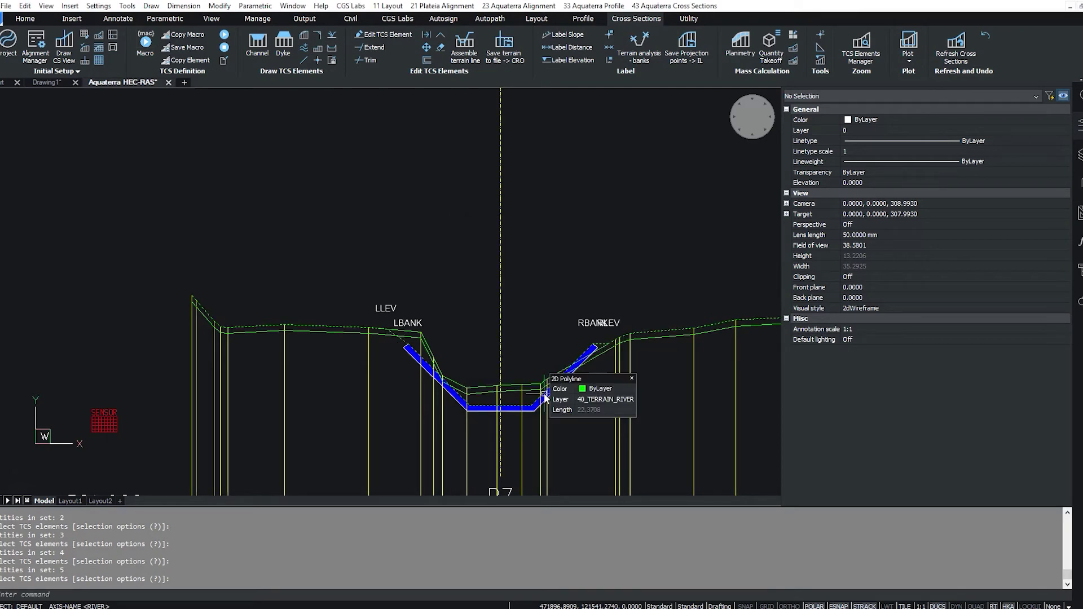
- Open Utility > HEC-RAS > Export to HEC-RAS, then close the converter without converting
{"action": "left_click", "coordinate": [688, 18]}
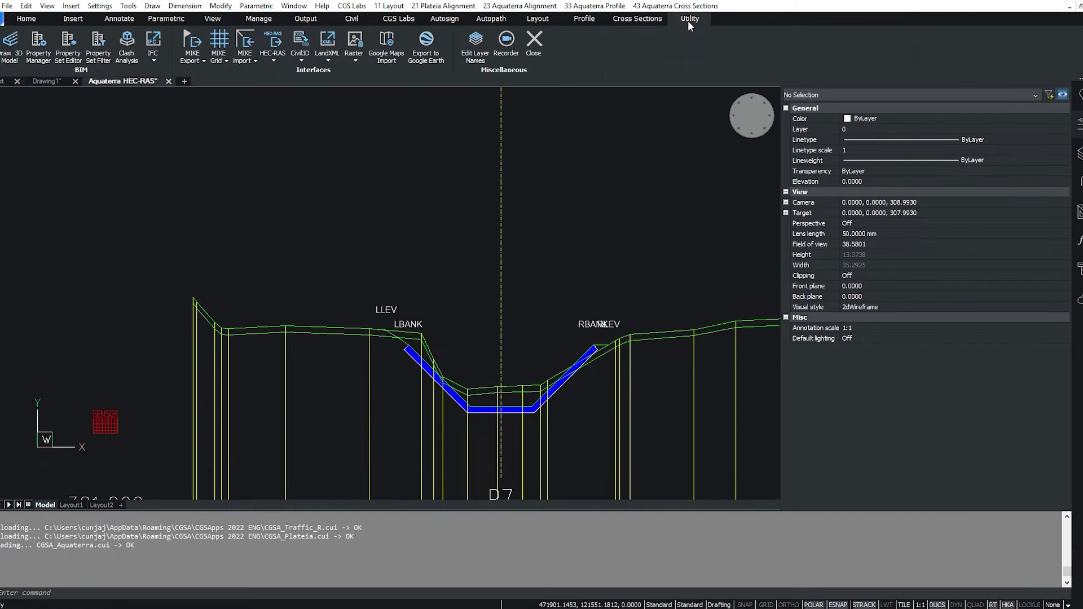
{"action": "left_click", "coordinate": [276, 56]}
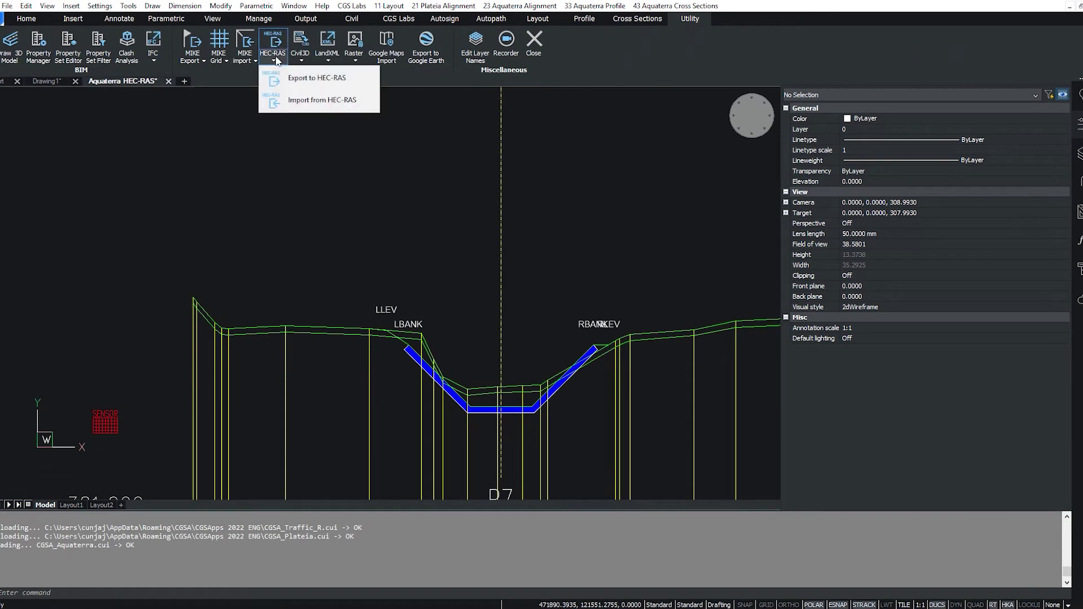
{"action": "left_click", "coordinate": [283, 75]}
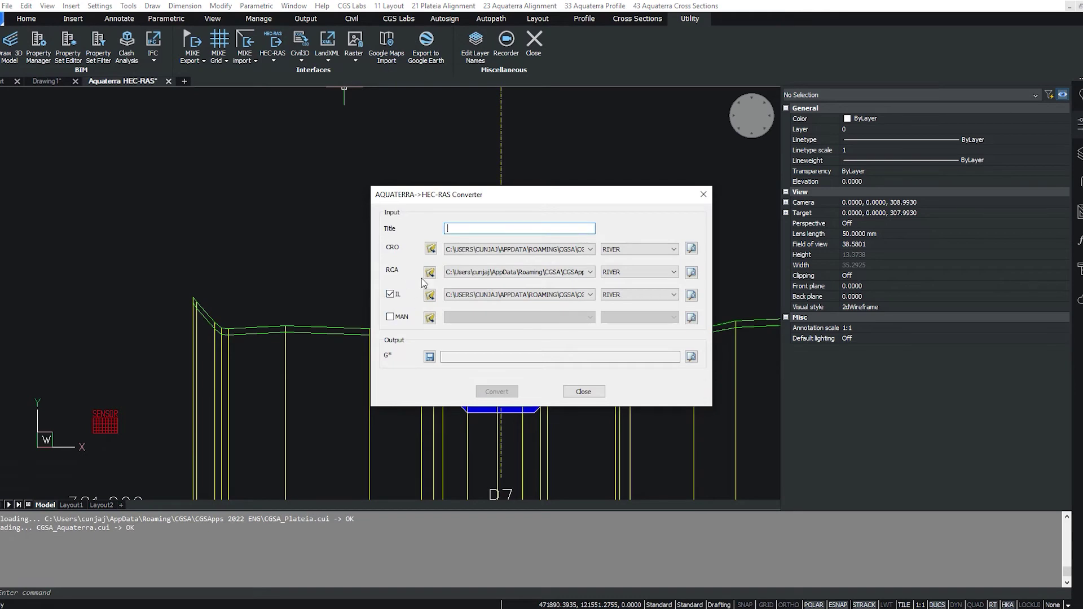
{"action": "left_click", "coordinate": [581, 392]}
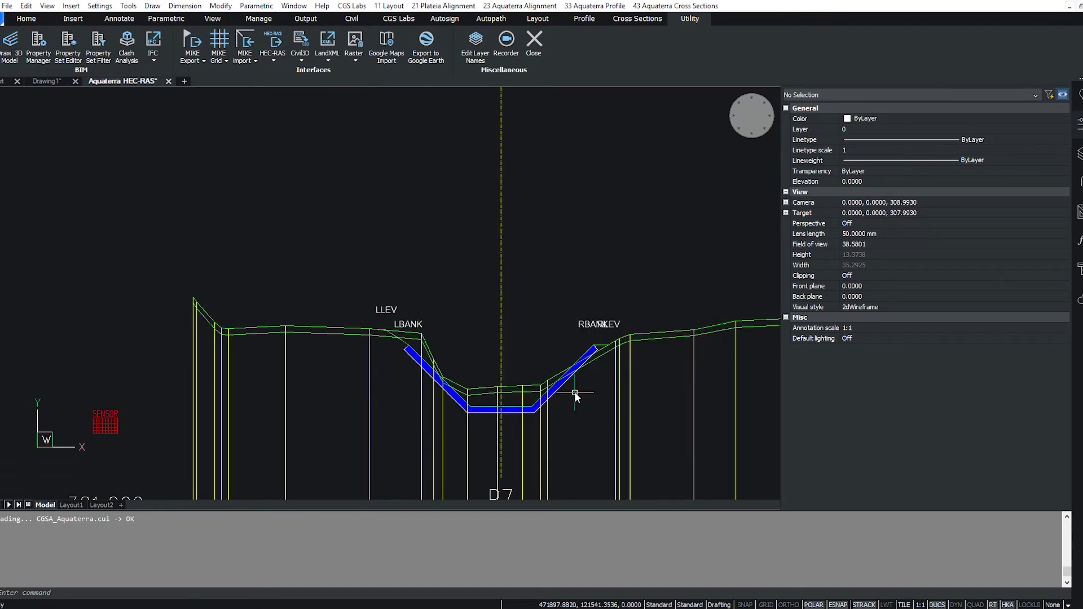
- Save the RIVER terrain line points to the CRO file river.cro
{"action": "left_click", "coordinate": [629, 16]}
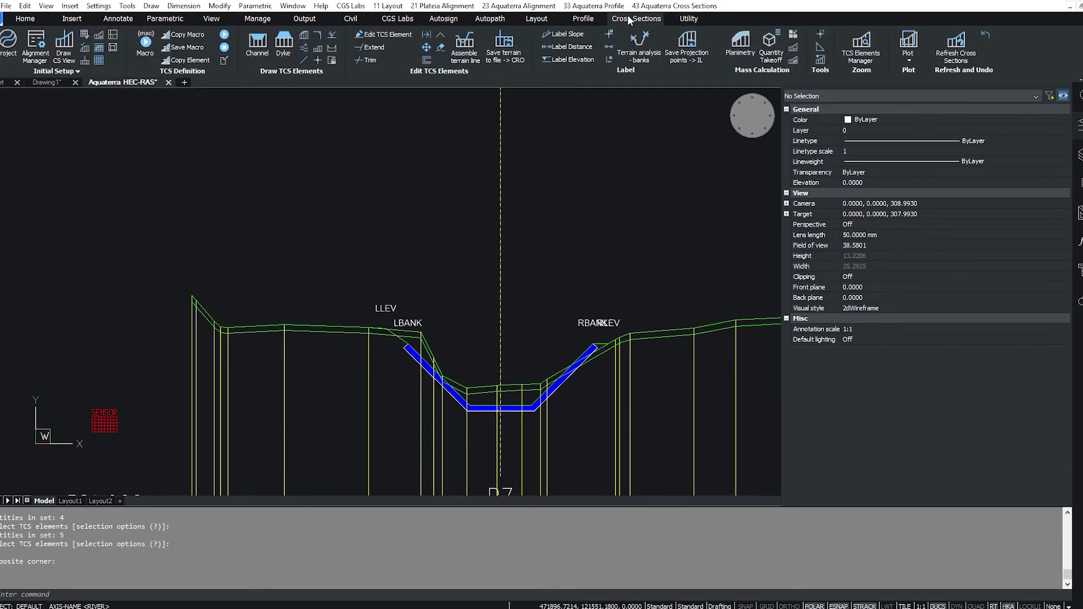
{"action": "left_click", "coordinate": [501, 47]}
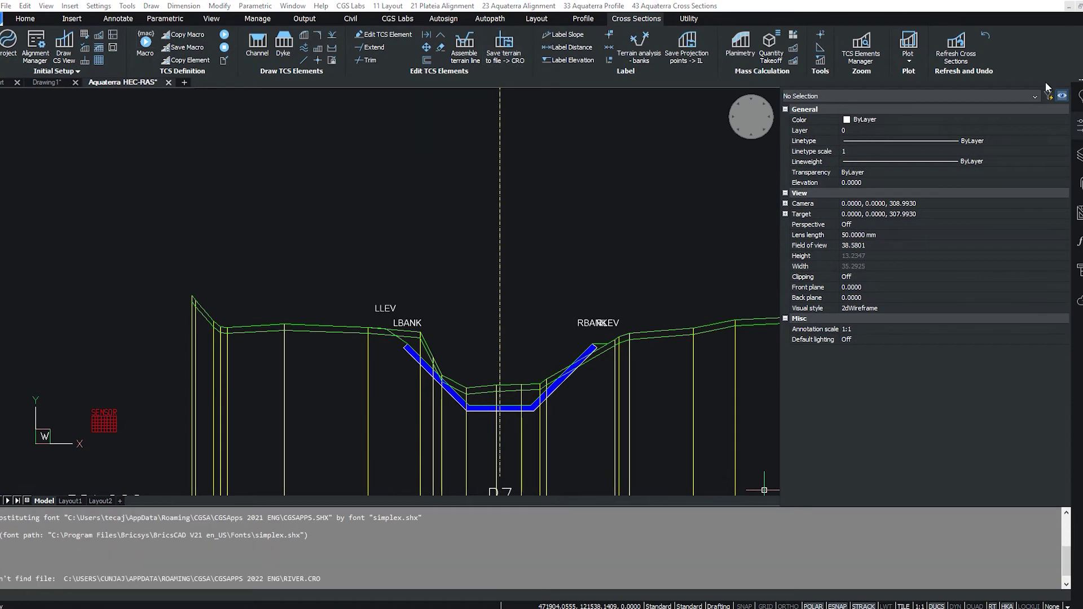
{"action": "left_click_drag", "start_coordinate": [1079, 246], "coordinate": [491, 160]}
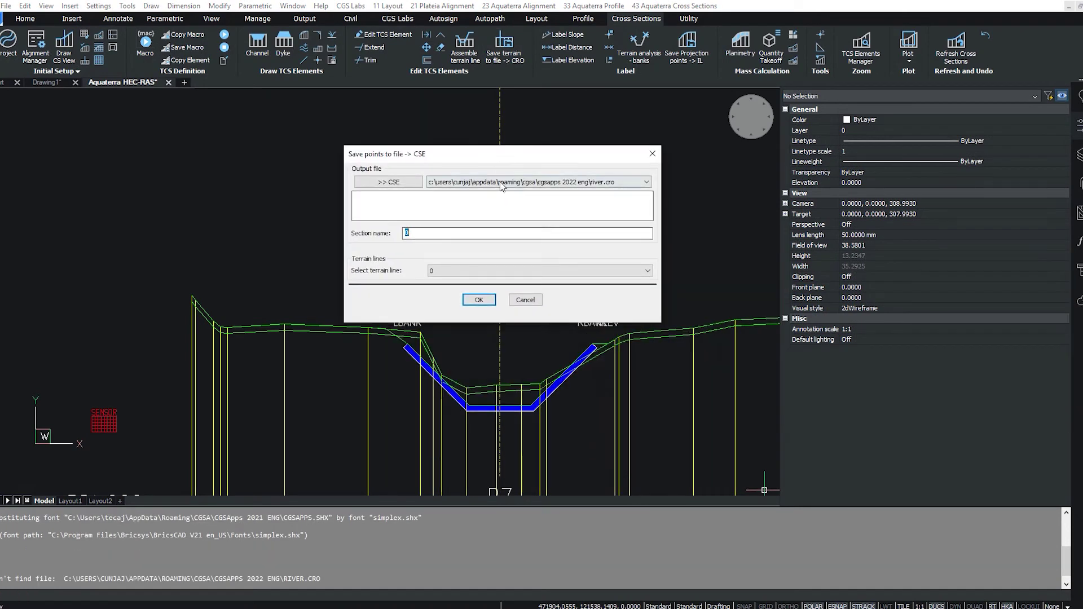
{"action": "left_click", "coordinate": [388, 181]}
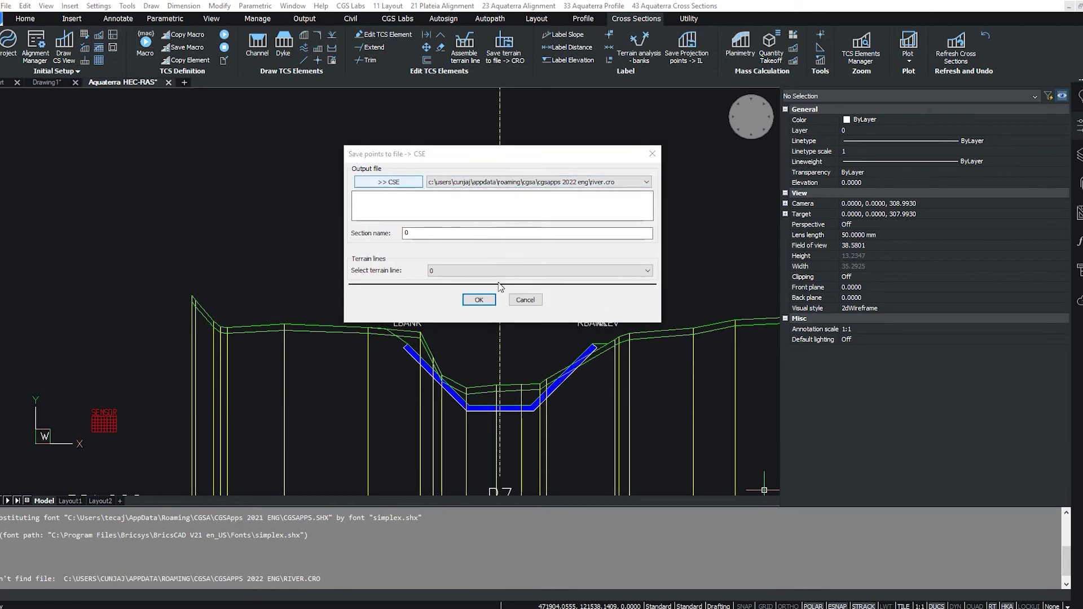
{"action": "left_click", "coordinate": [312, 352]}
{"action": "double_click", "coordinate": [296, 353]}
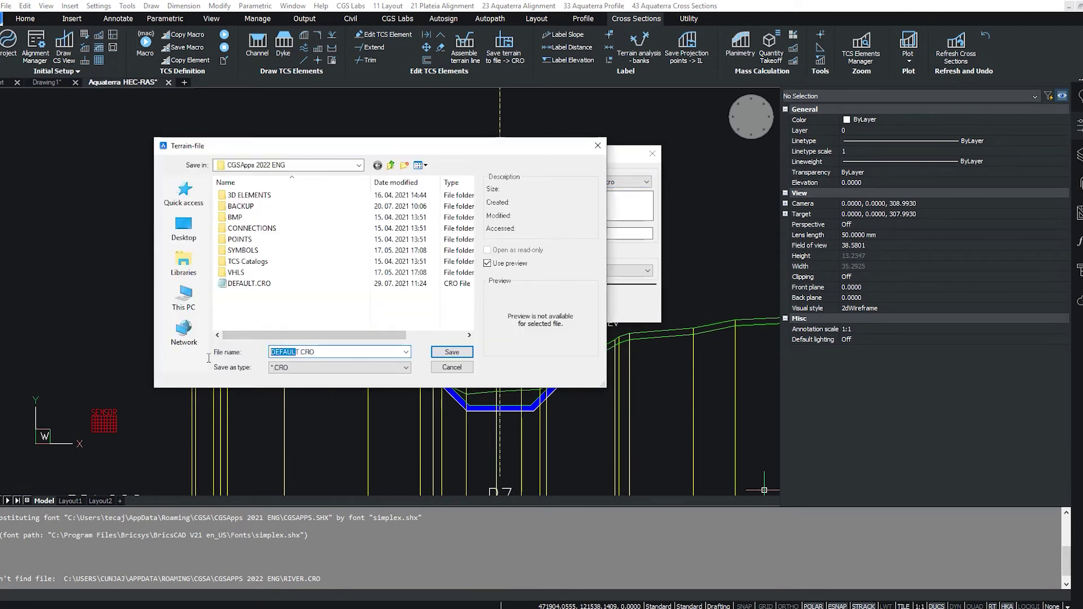
{"action": "key", "text": "BackSpace"}
{"action": "left_click", "coordinate": [455, 349]}
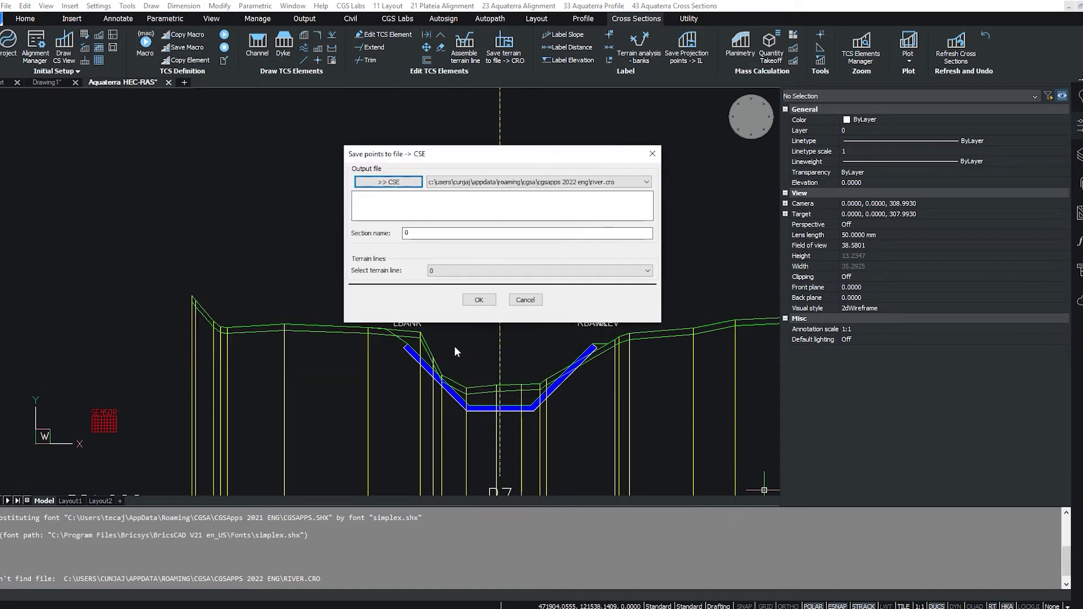
{"action": "left_click", "coordinate": [439, 271]}
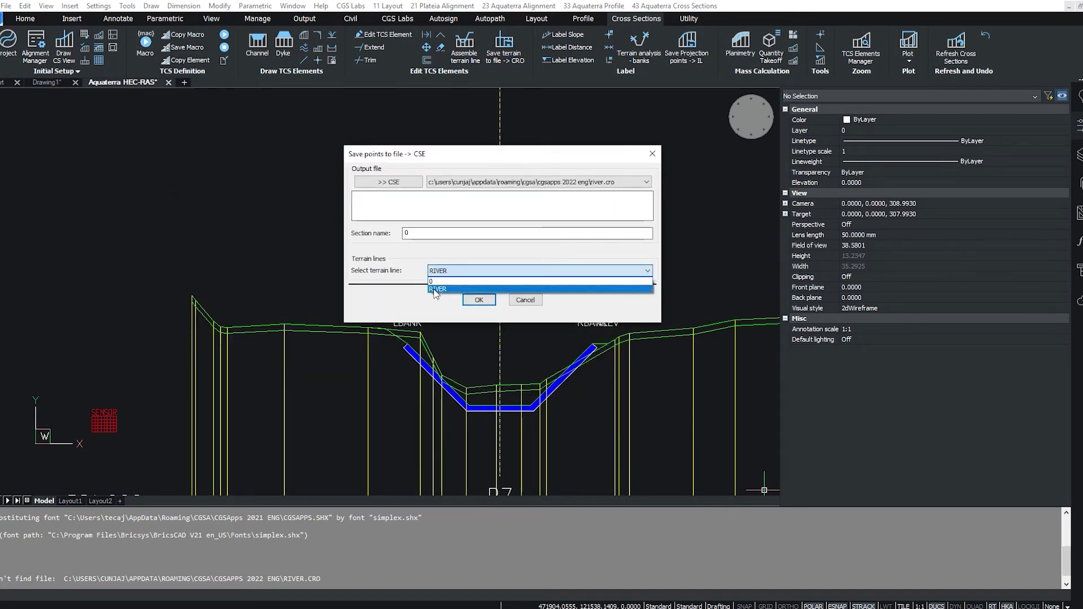
{"action": "left_click", "coordinate": [437, 281]}
{"action": "left_click", "coordinate": [479, 299]}
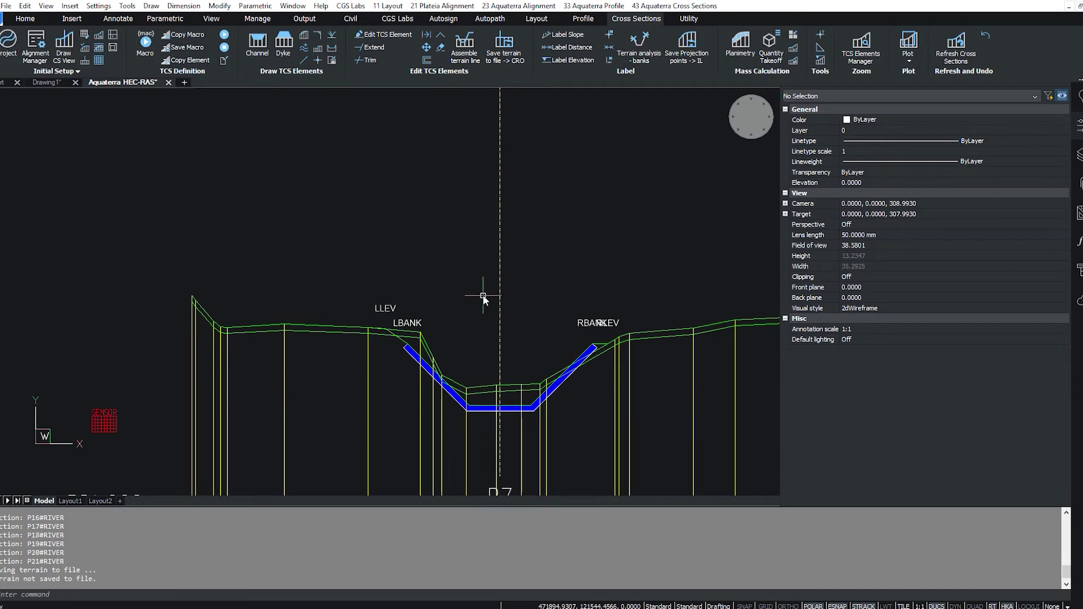
- Save all intersection lines of sections P1–P21 to RIVER.IL
{"action": "left_click", "coordinate": [681, 61]}
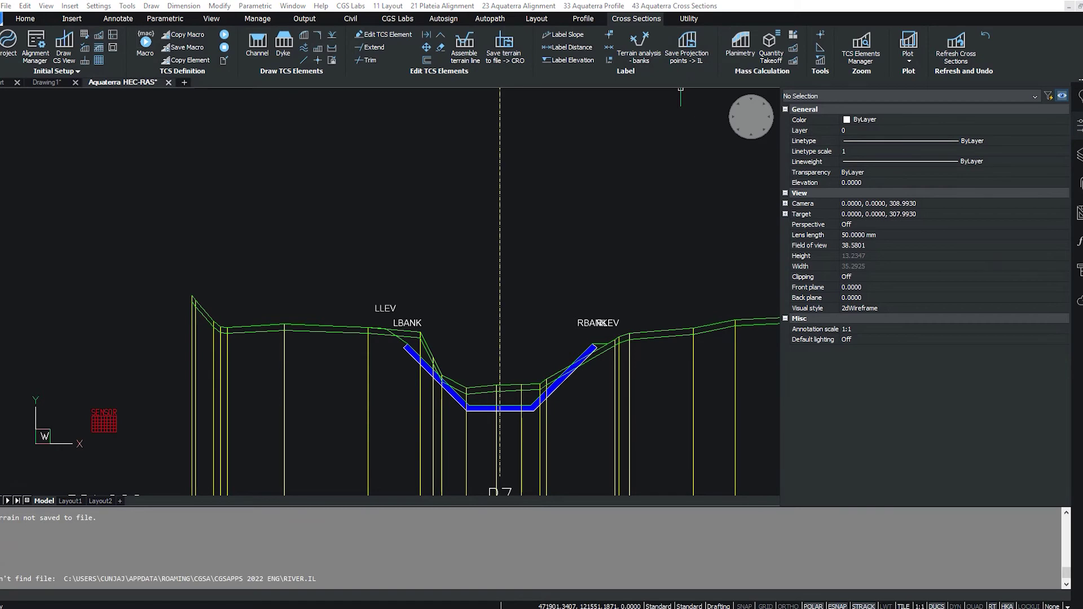
{"action": "left_click_drag", "start_coordinate": [438, 176], "coordinate": [400, 129]}
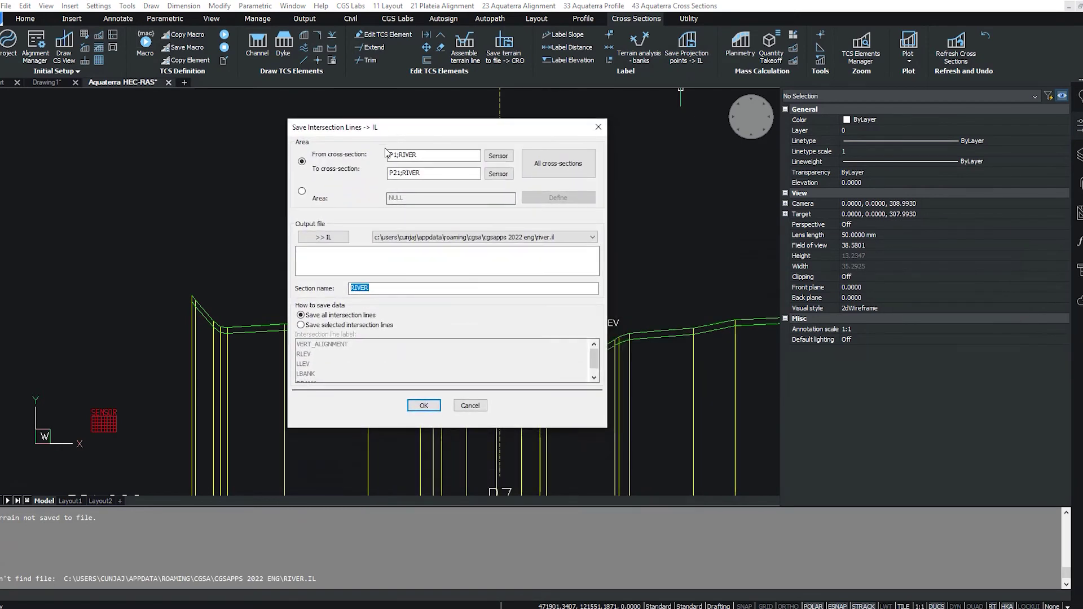
{"action": "left_click", "coordinate": [324, 237]}
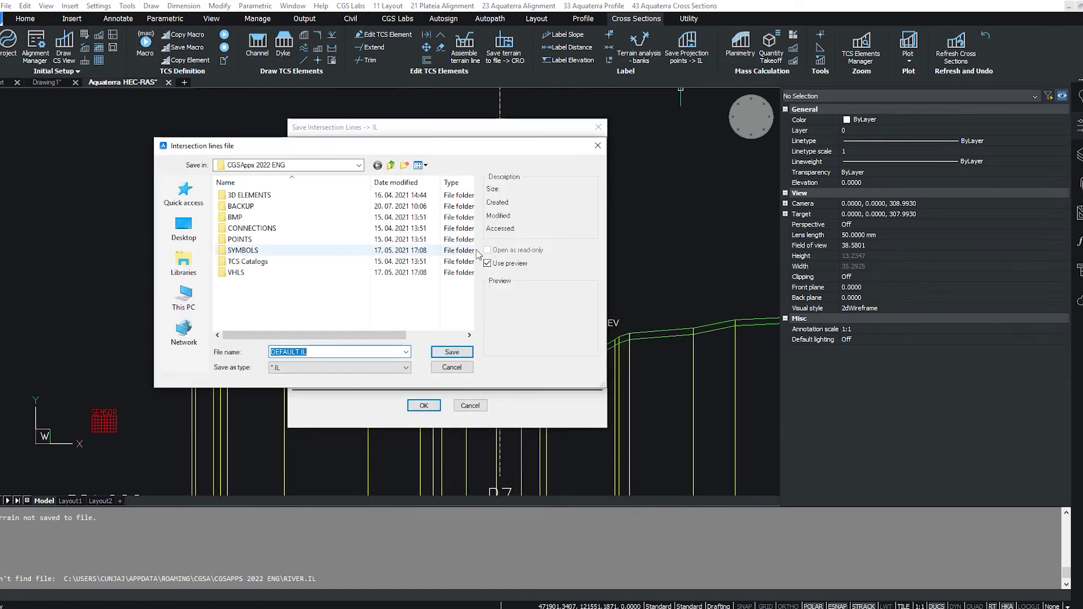
{"action": "left_click", "coordinate": [296, 353]}
{"action": "left_click_drag", "start_coordinate": [299, 354], "coordinate": [234, 354]}
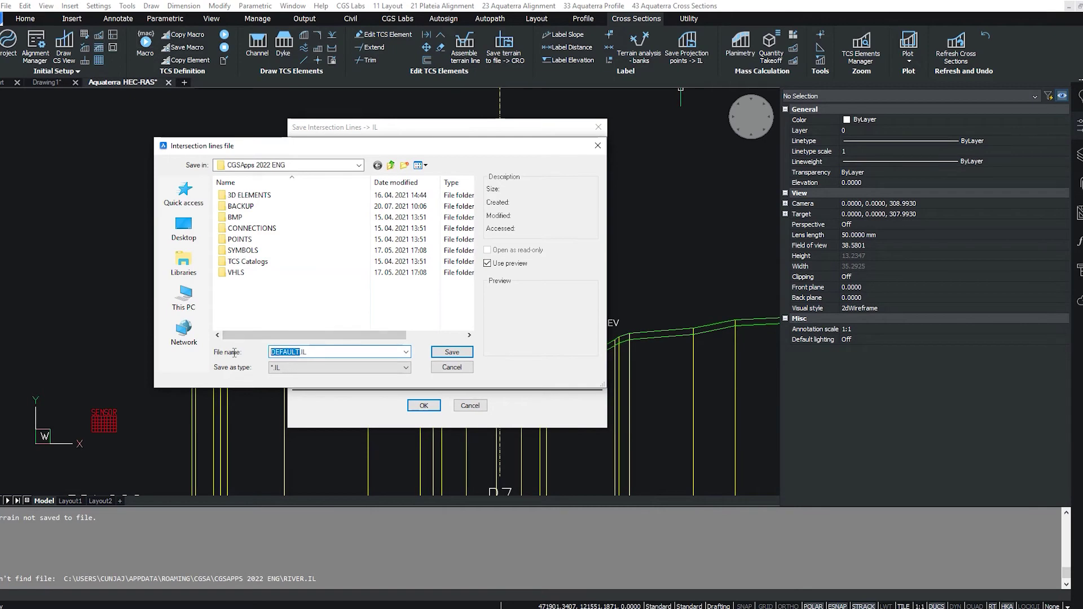
{"action": "type", "text": "RIVER"}
{"action": "left_click", "coordinate": [446, 353]}
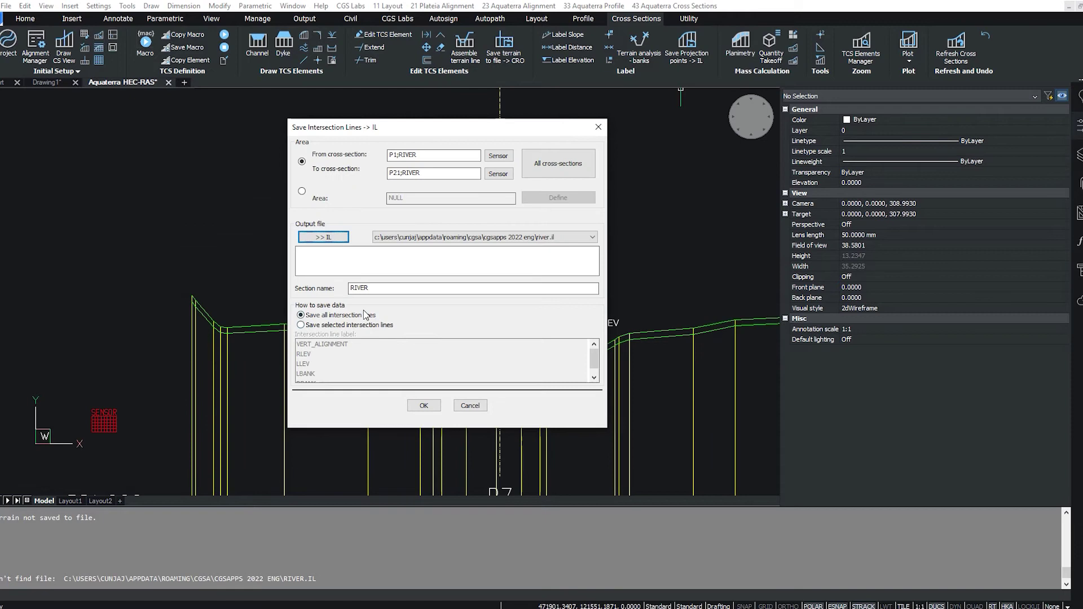
{"action": "left_click", "coordinate": [423, 406]}
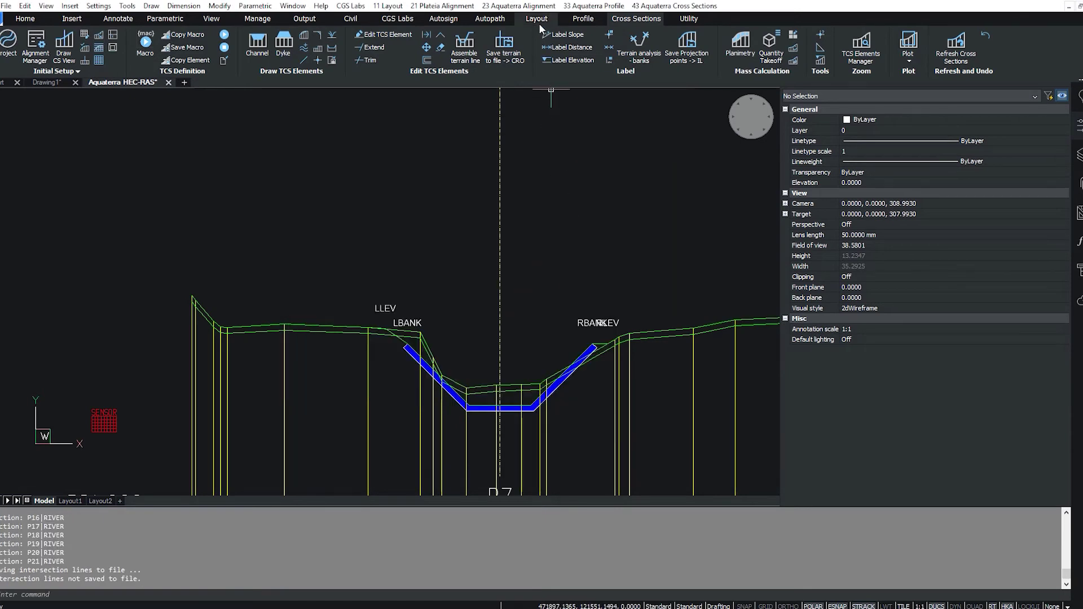
- Save the sample lines as RIVER.RCA, keeping the default section angle
{"action": "left_click", "coordinate": [540, 19]}
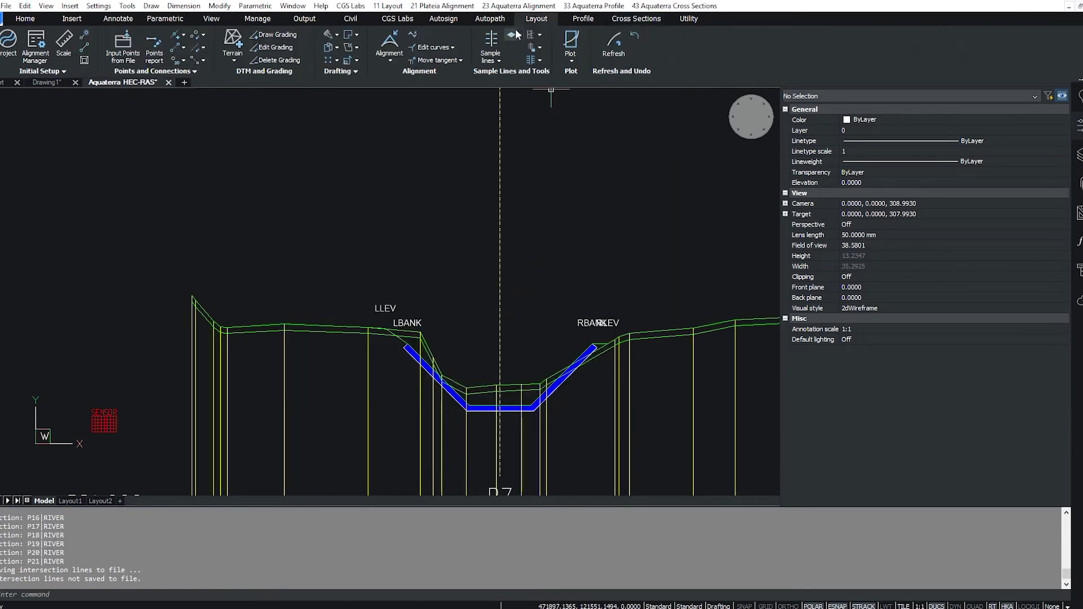
{"action": "left_click", "coordinate": [499, 61]}
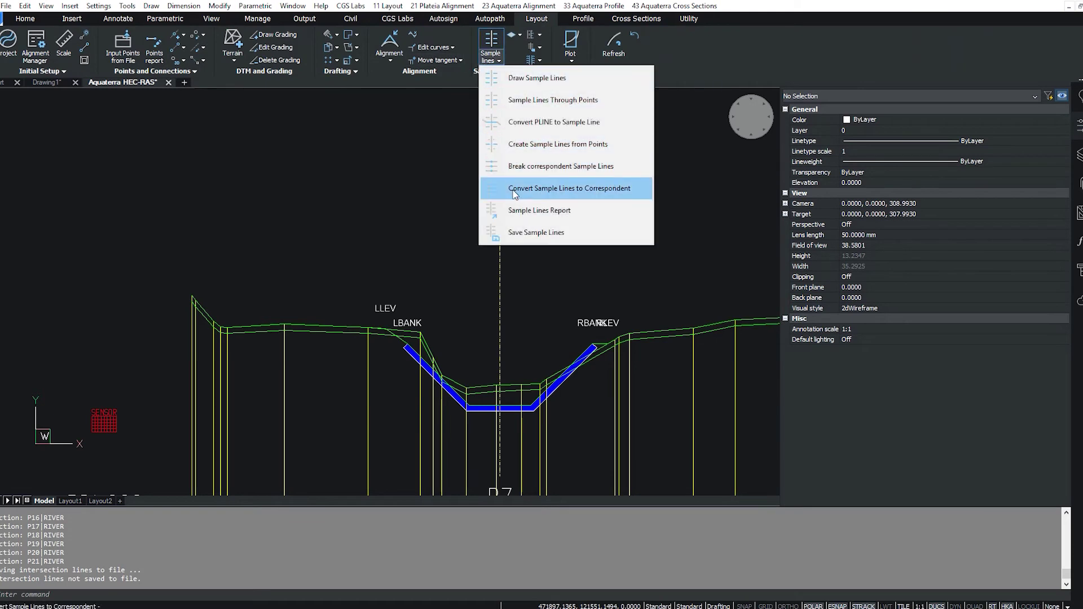
{"action": "left_click", "coordinate": [514, 211]}
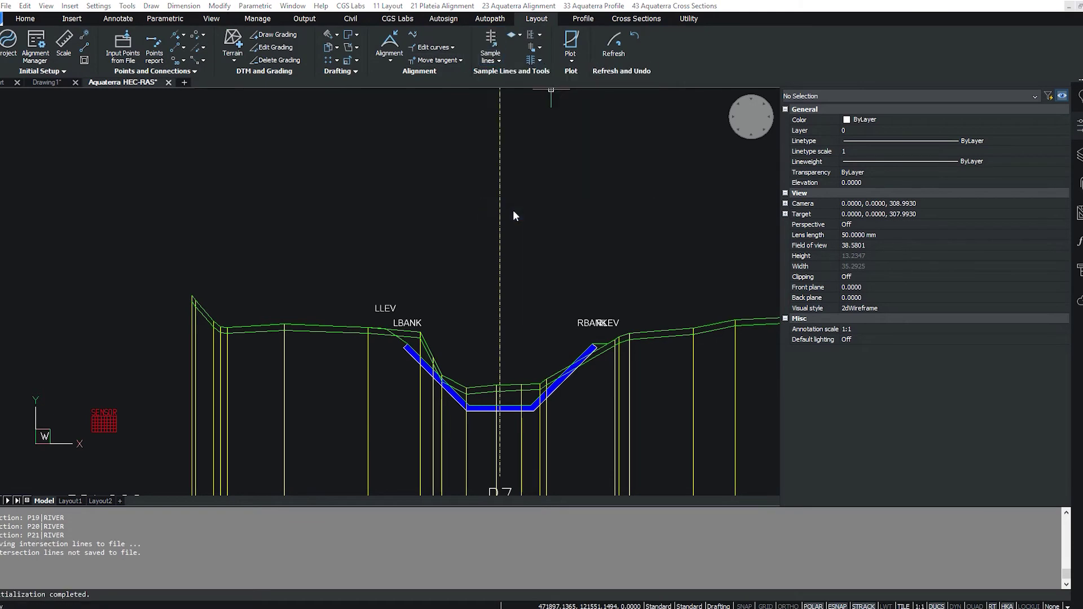
{"action": "left_click", "coordinate": [301, 355]}
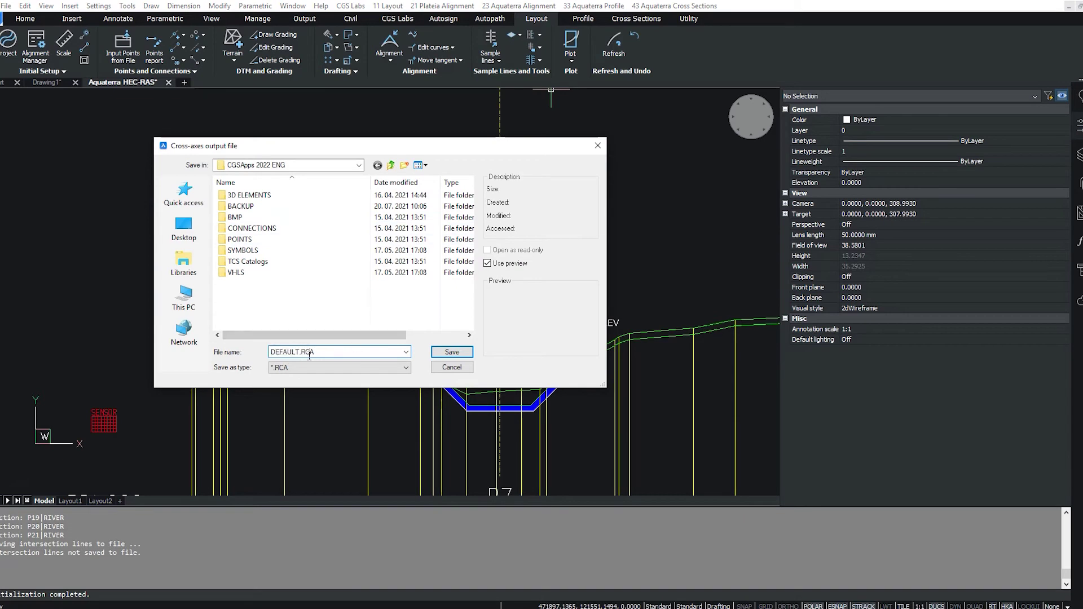
{"action": "double_click", "coordinate": [291, 355]}
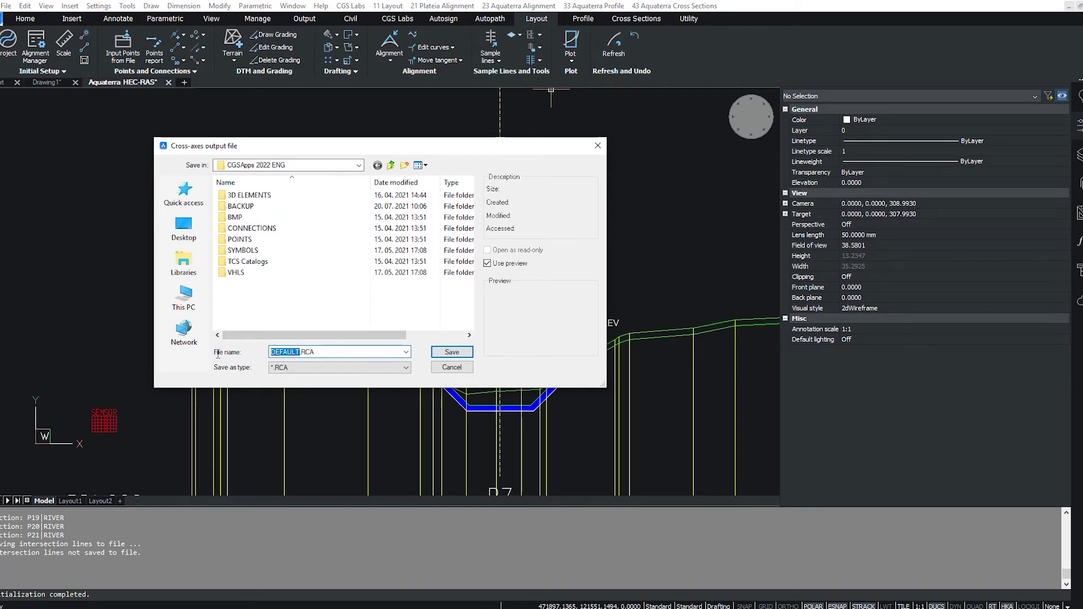
{"action": "type", "text": "RIVER"}
{"action": "left_click", "coordinate": [440, 351]}
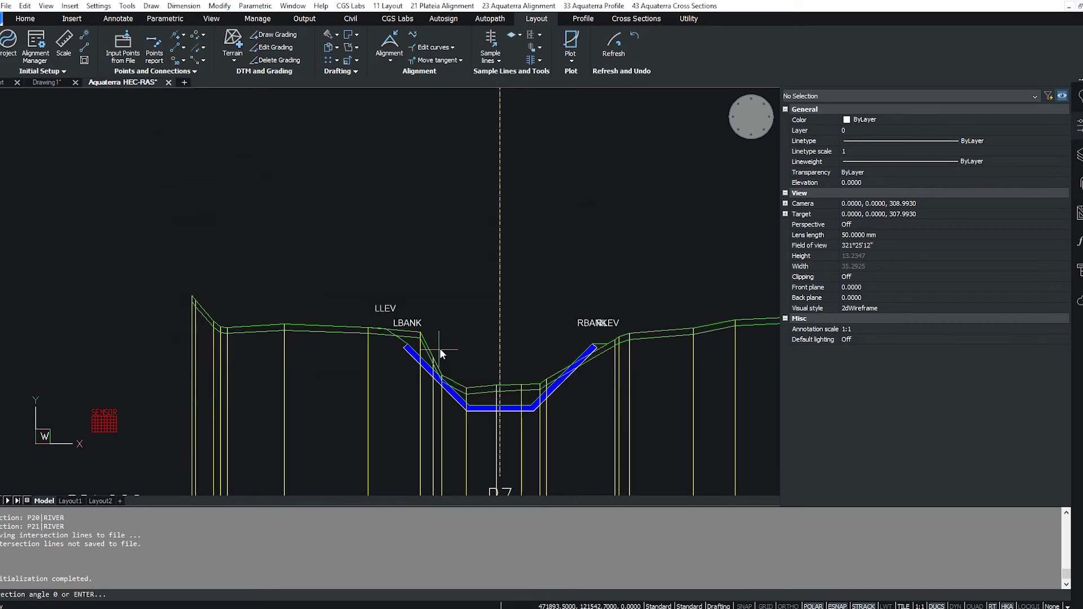
{"action": "left_click_drag", "start_coordinate": [115, 594], "coordinate": [71, 594]}
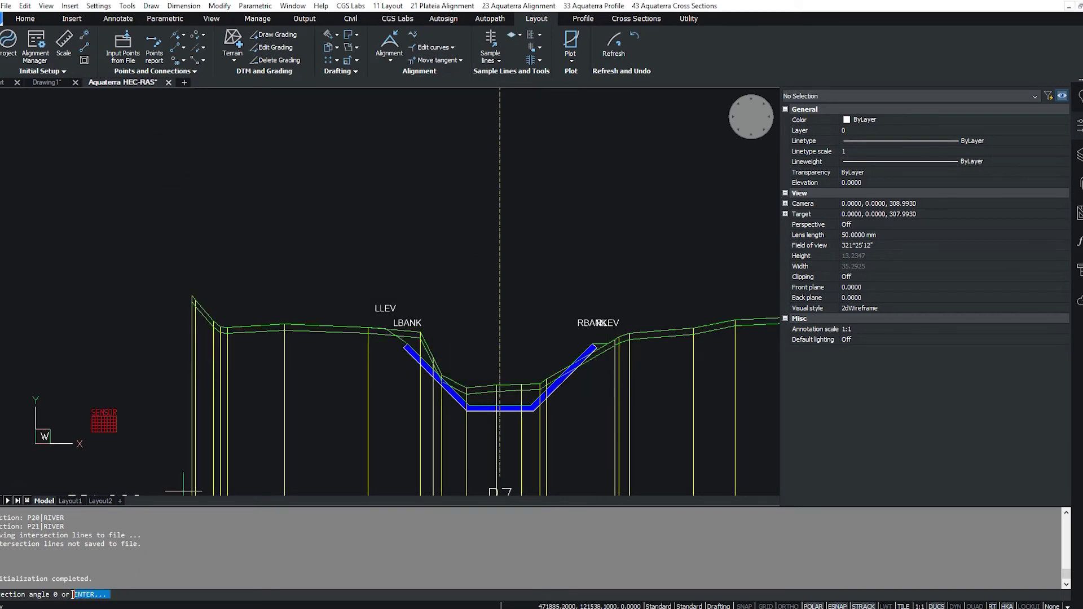
{"action": "key", "text": "Return"}
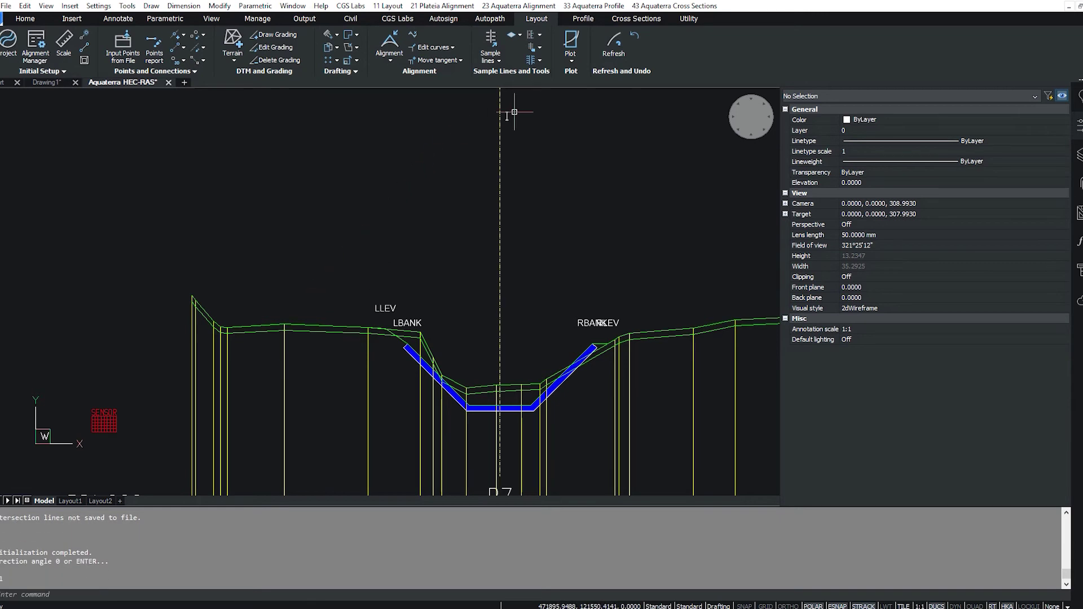
- Open Export to HEC-RAS from the Utility tab's HEC-RAS options
{"action": "left_click", "coordinate": [689, 18]}
{"action": "left_click", "coordinate": [279, 59]}
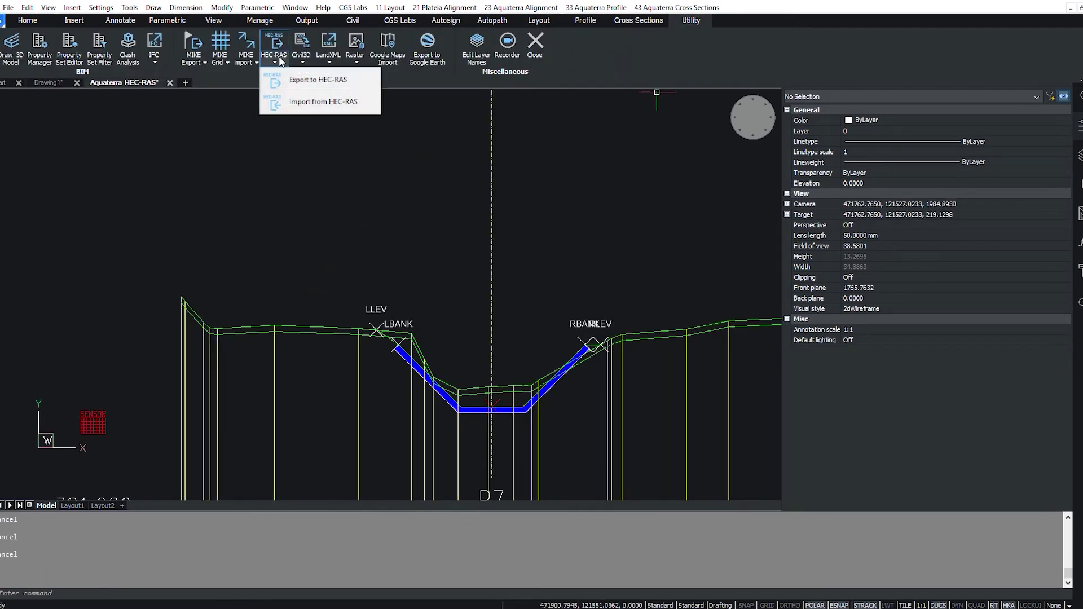
{"action": "left_click", "coordinate": [313, 80]}
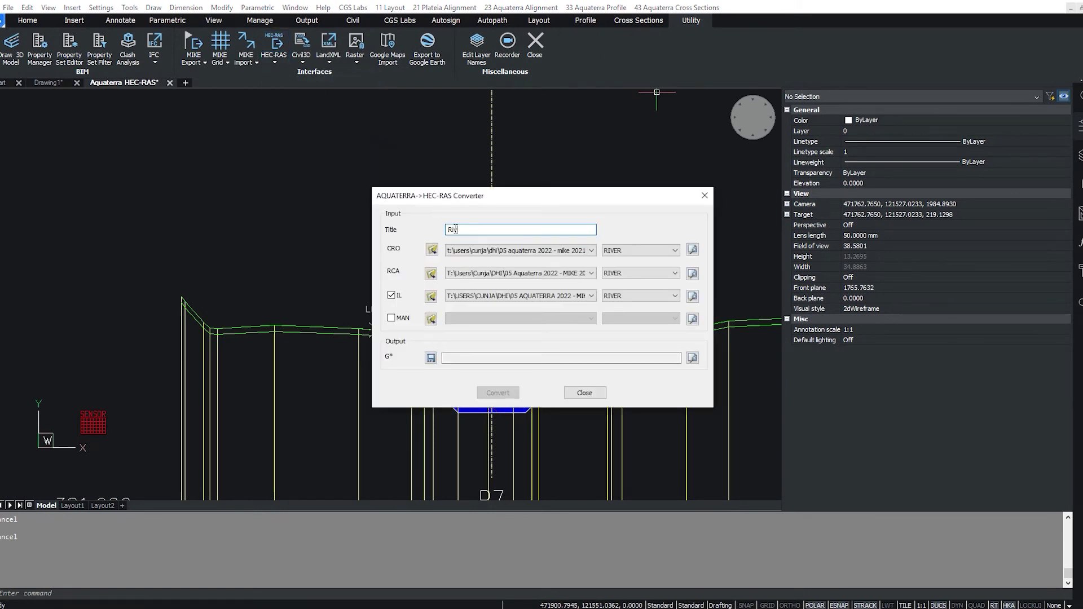
- Convert to a HEC-RAS geometry file named River in ExportAQT, then close the converter
{"action": "left_click", "coordinate": [431, 359]}
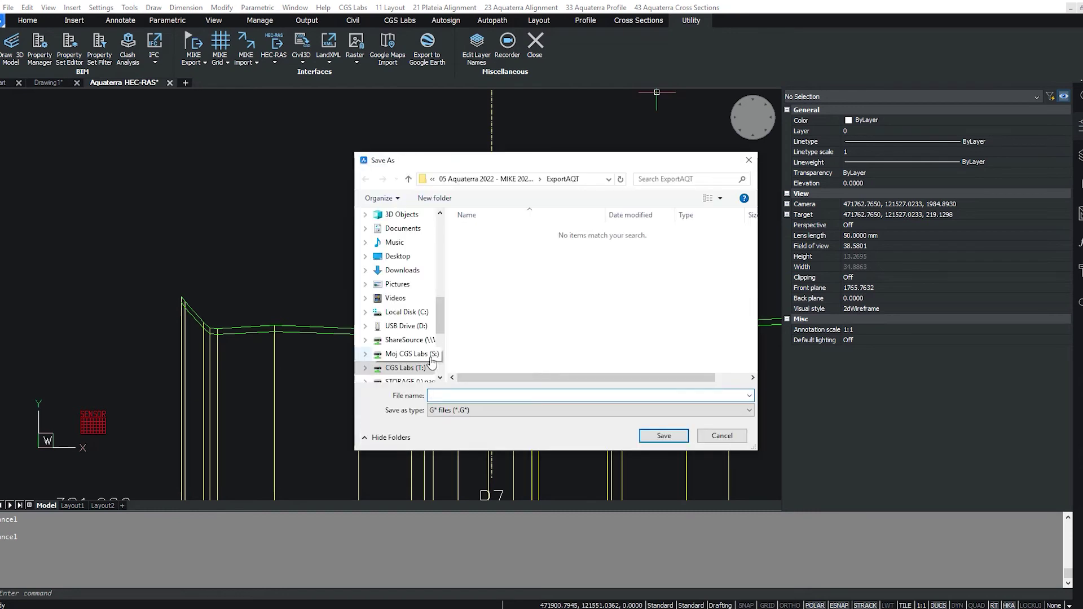
{"action": "type", "text": "River"}
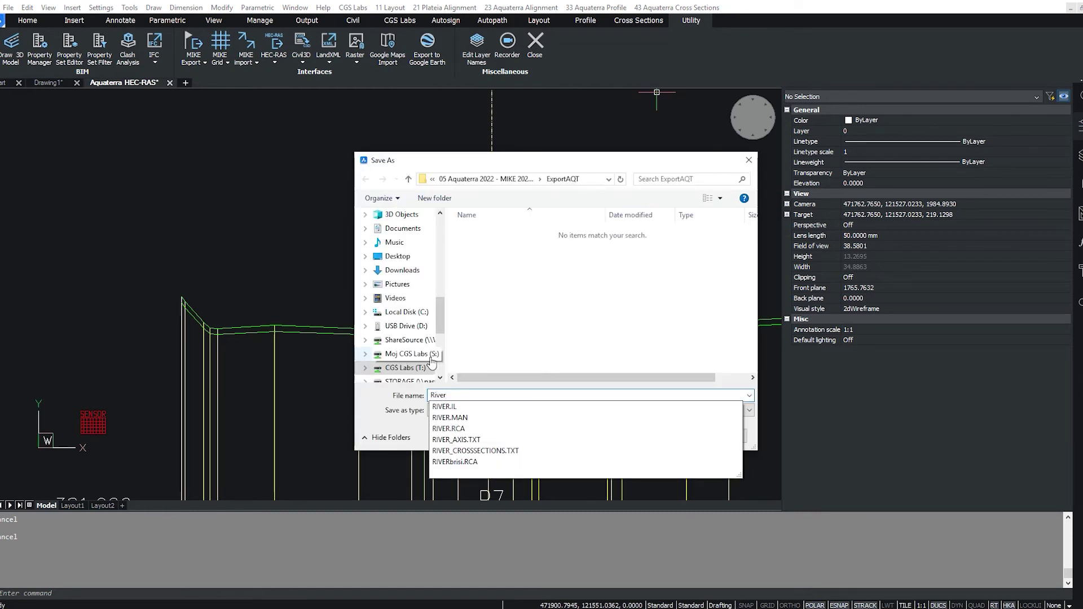
{"action": "key", "text": "Escape"}
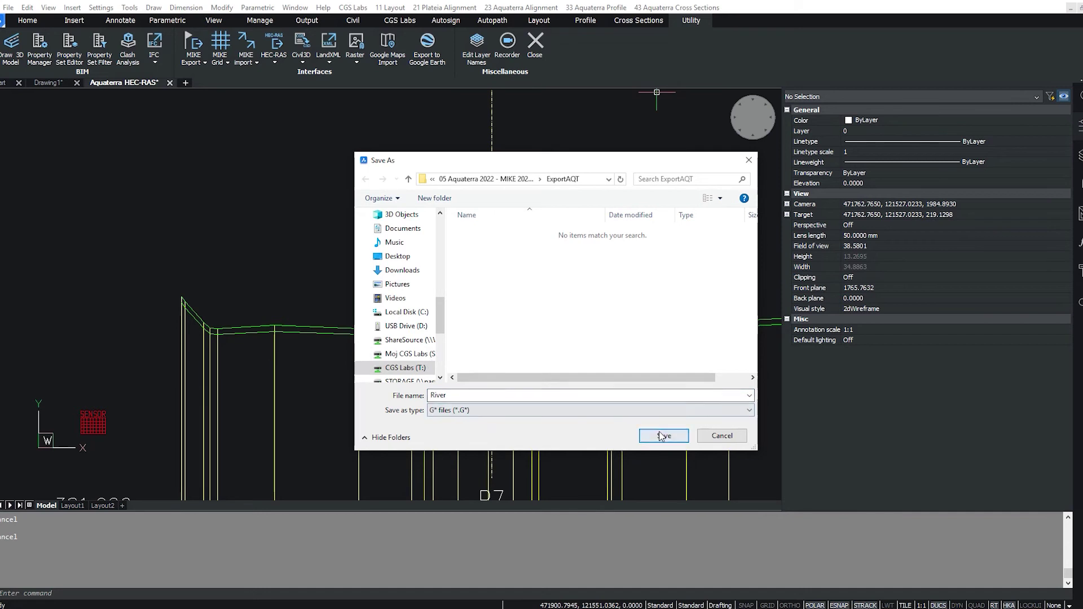
{"action": "left_click", "coordinate": [660, 437]}
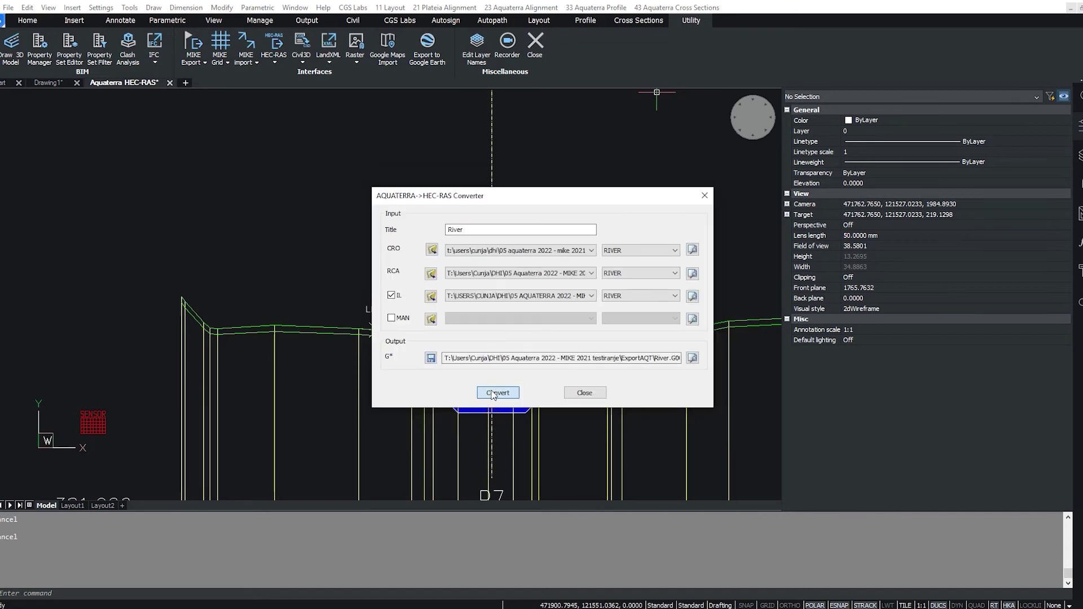
{"action": "left_click", "coordinate": [493, 396]}
{"action": "left_click", "coordinate": [559, 338]}
{"action": "left_click", "coordinate": [584, 393]}
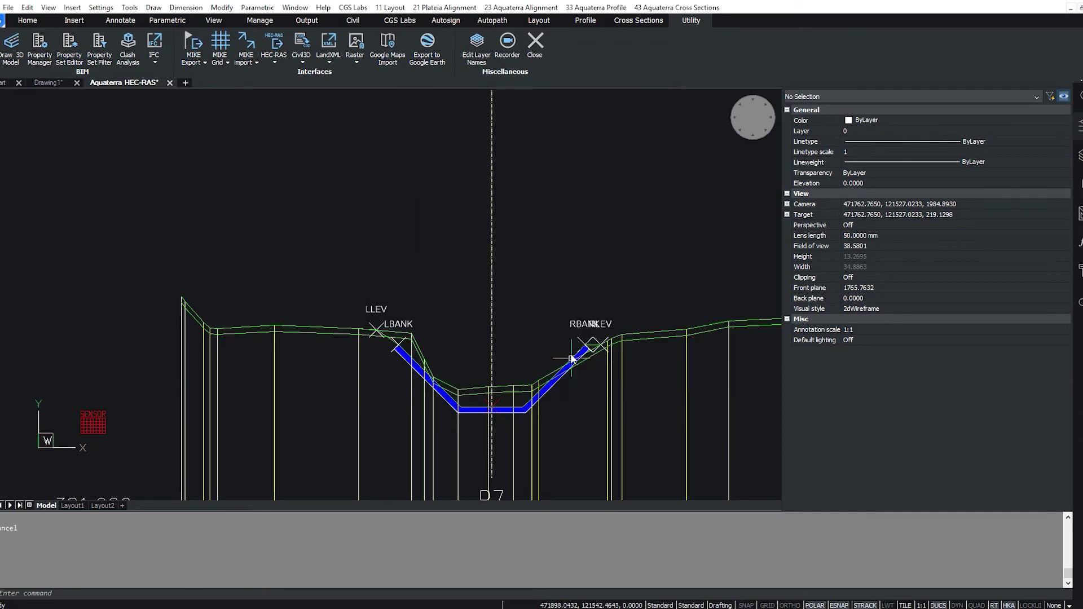
- Create a new HEC-RAS project titled Aquaterra and reach the geometry import formats
{"action": "left_click", "coordinate": [567, 294]}
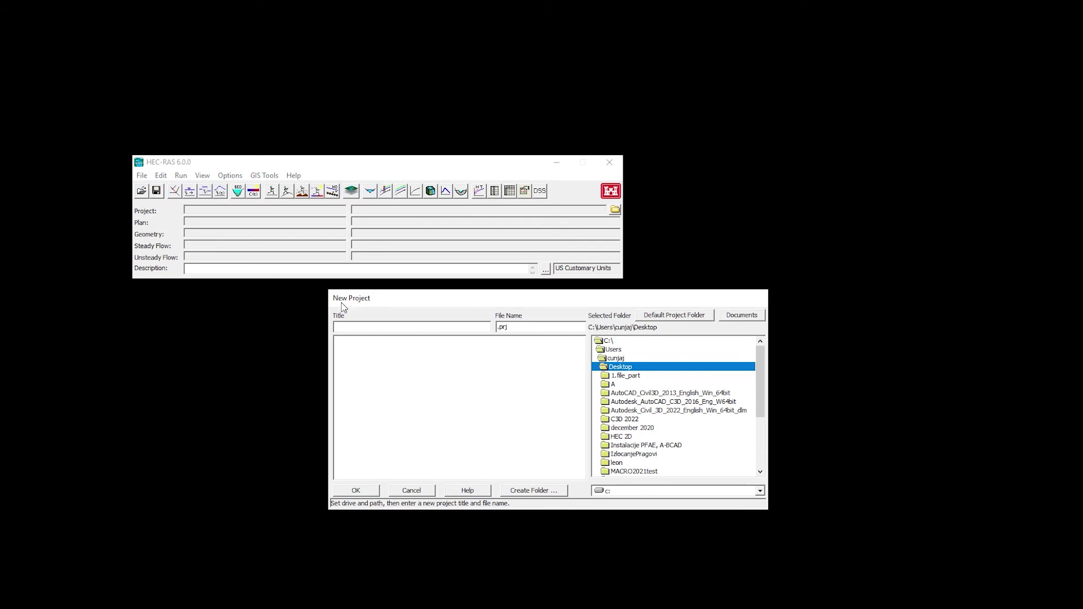
{"action": "type", "text": "Aq"}
{"action": "type", "text": "uaterra"}
{"action": "left_click", "coordinate": [348, 491]}
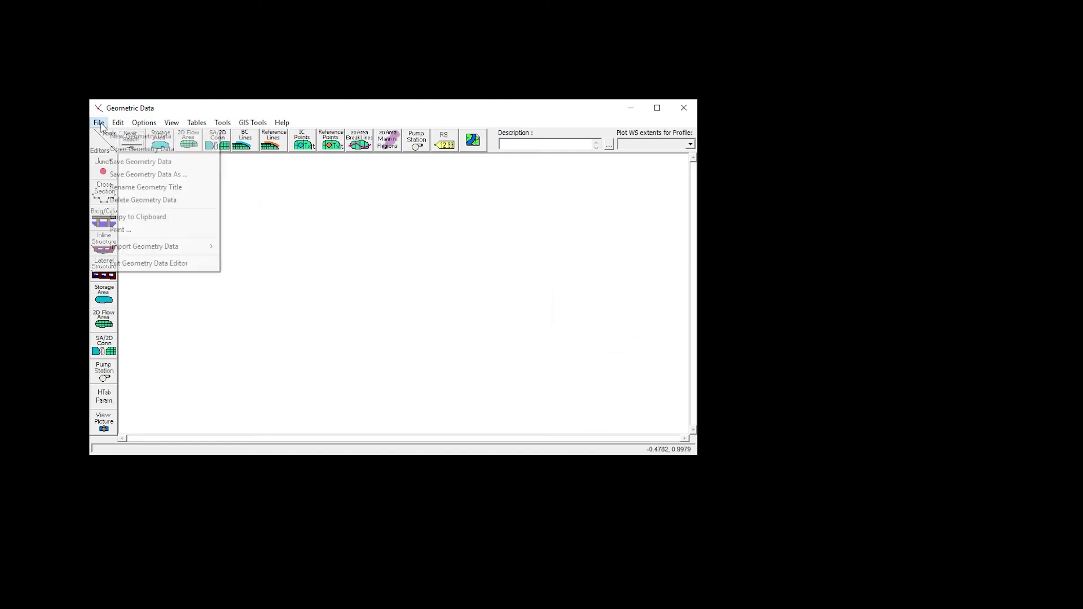
{"action": "mouse_move", "coordinate": [144, 246]}
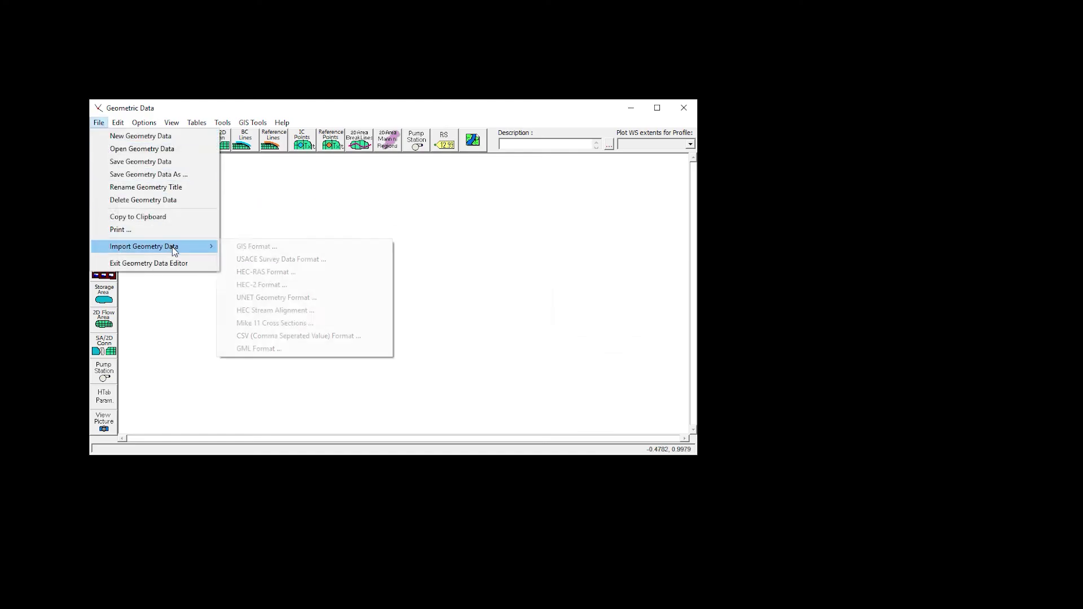
- Import River.G00 in HEC-RAS format from the AQT1 folder under the default projects folder
{"action": "left_click", "coordinate": [324, 277]}
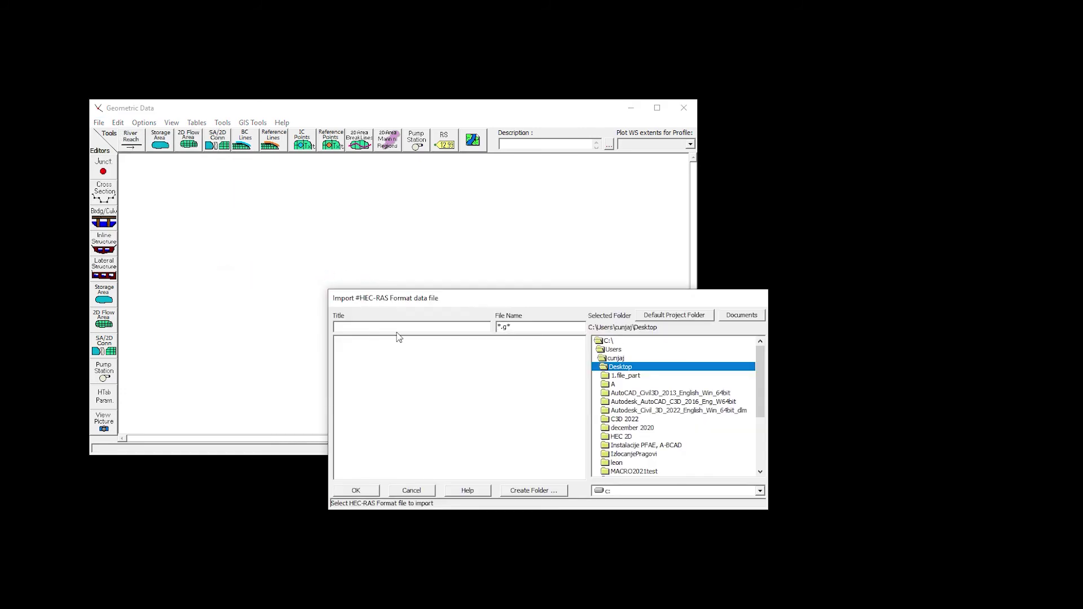
{"action": "left_click", "coordinate": [669, 318]}
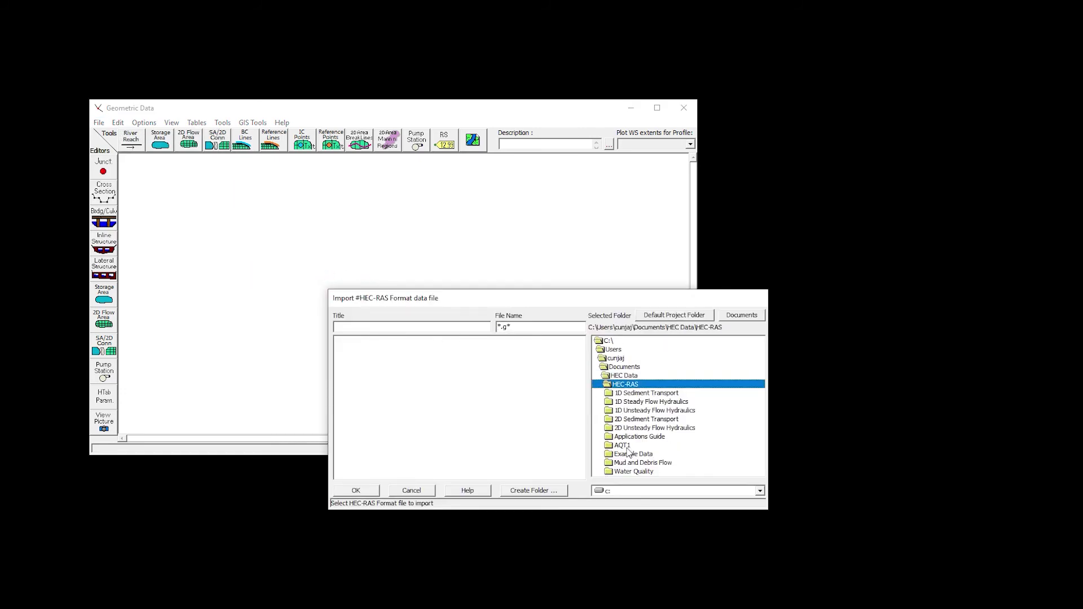
{"action": "double_click", "coordinate": [625, 446]}
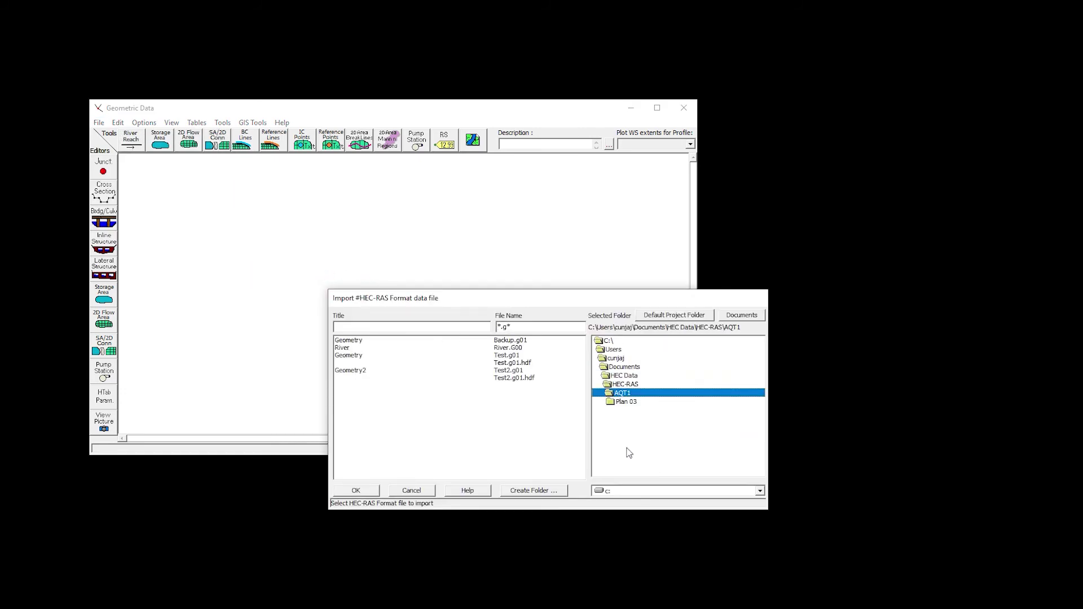
{"action": "double_click", "coordinate": [337, 348]}
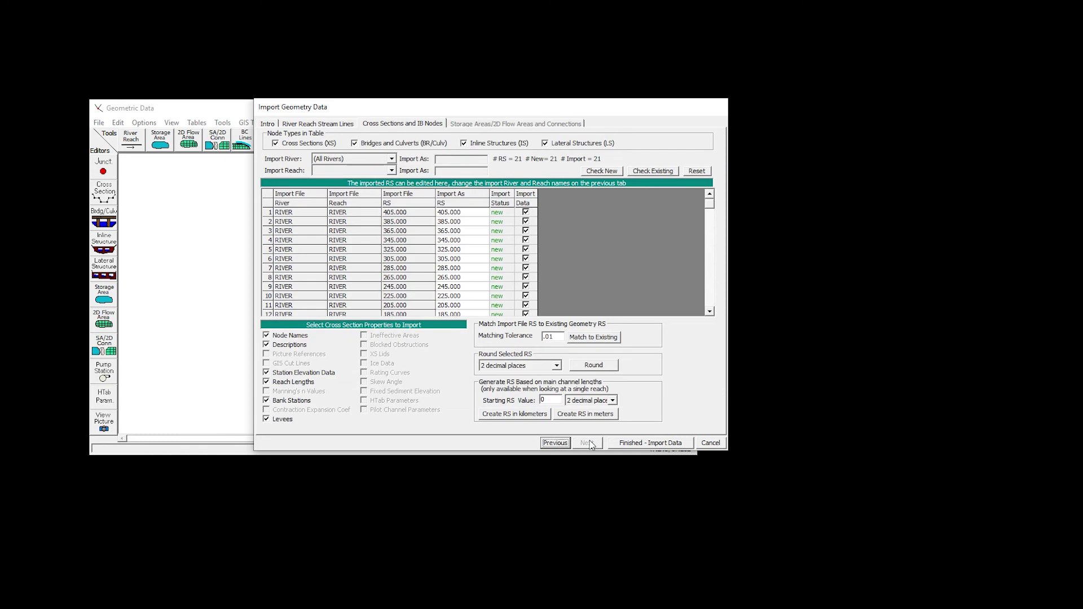
- Finish importing the 21 cross sections and save the geometry data as 'Geometry'
{"action": "left_click", "coordinate": [643, 443]}
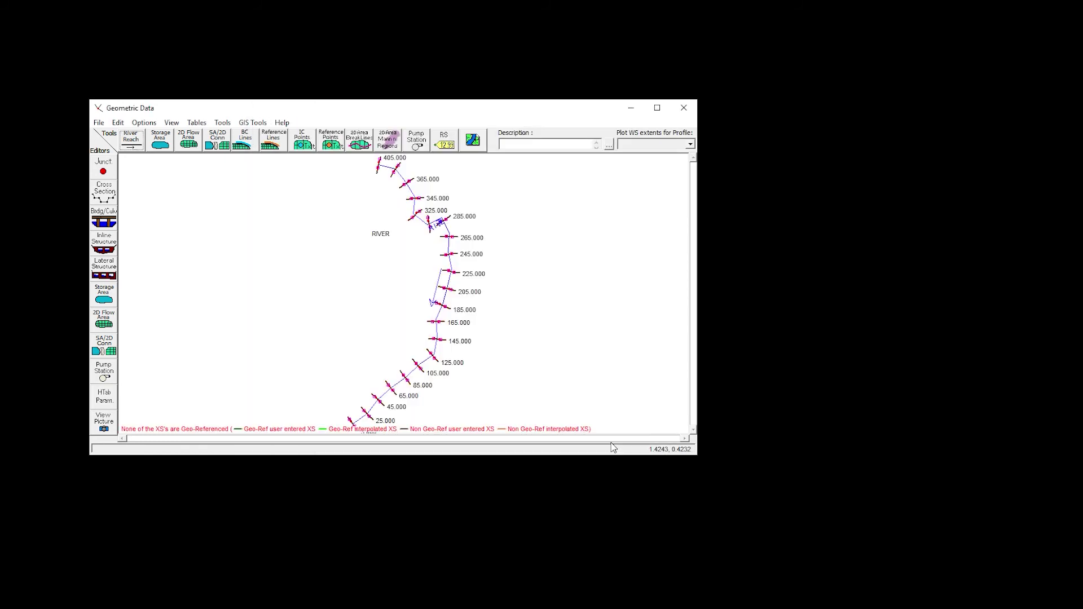
{"action": "left_click", "coordinate": [99, 123]}
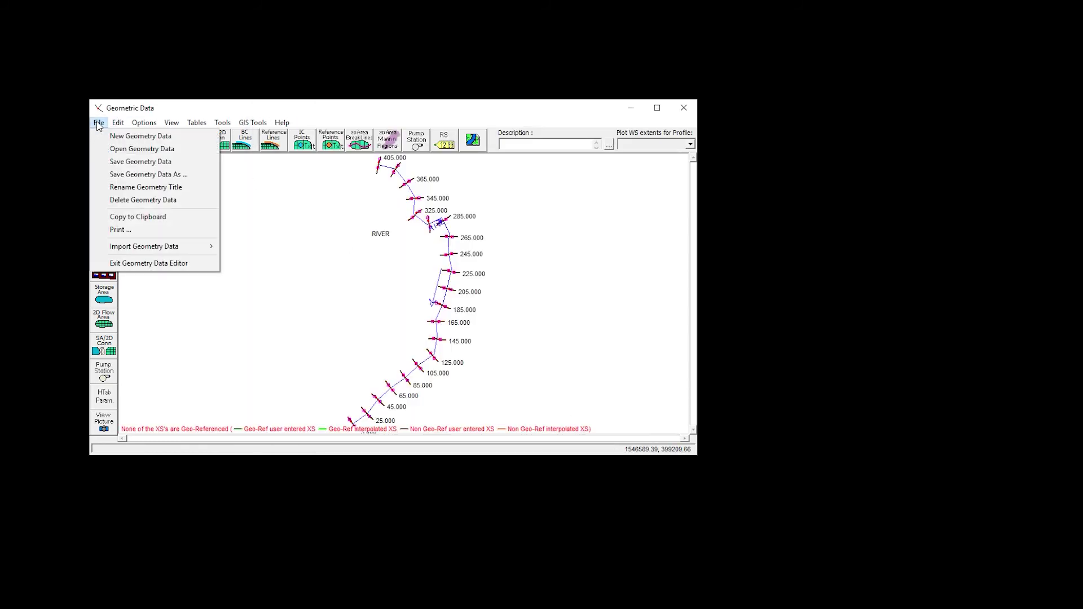
{"action": "left_click", "coordinate": [118, 161]}
{"action": "type", "text": "Geometry"}
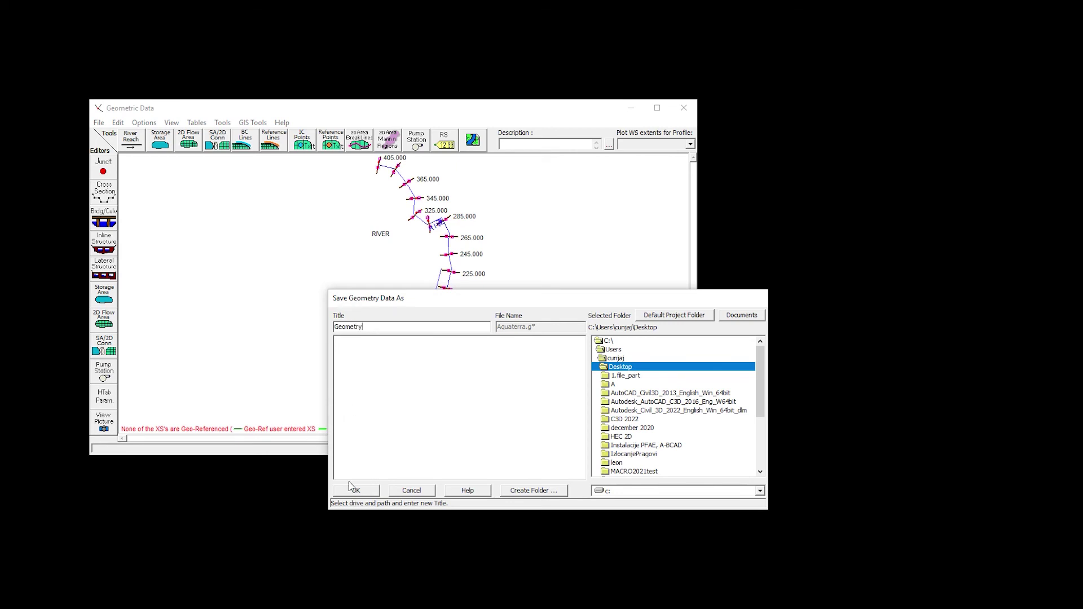
{"action": "left_click", "coordinate": [352, 489]}
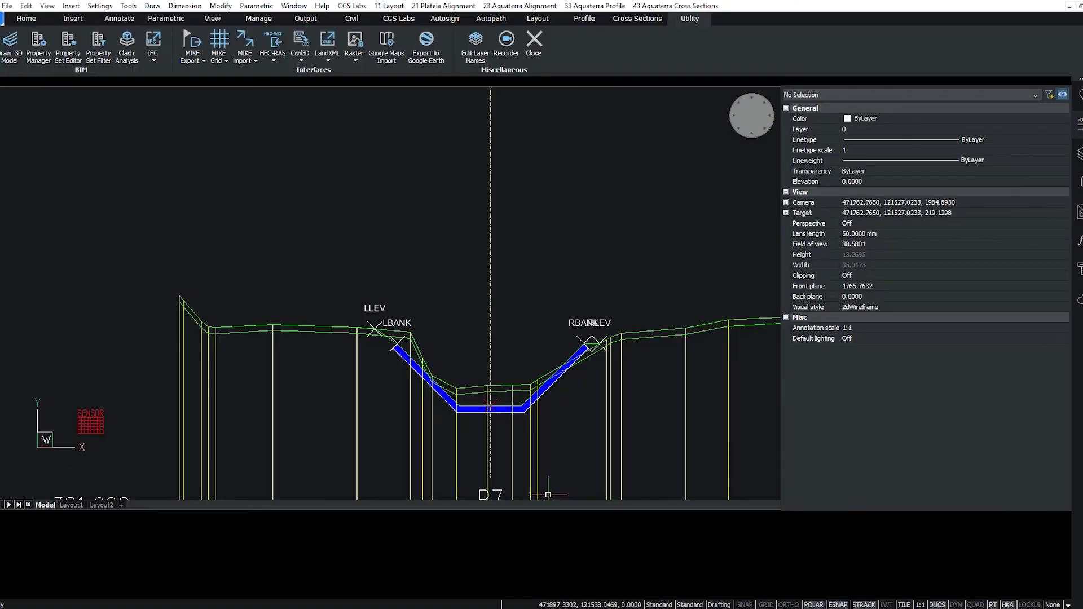
- Load the River.txt profile output table into the HEC-RAS to Aquaterra converter
{"action": "left_click", "coordinate": [275, 59]}
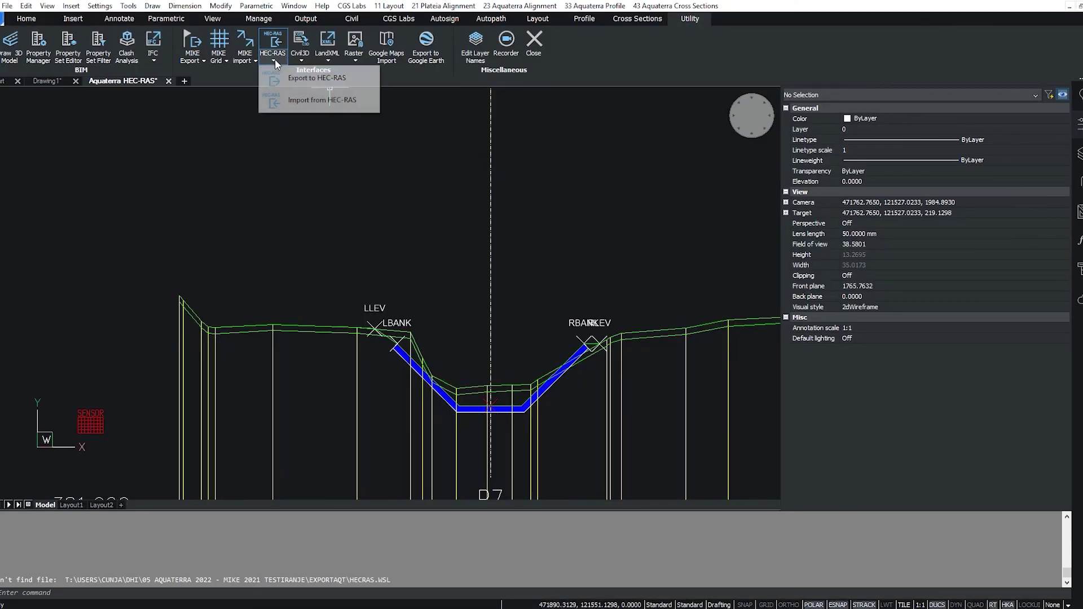
{"action": "left_click", "coordinate": [297, 100]}
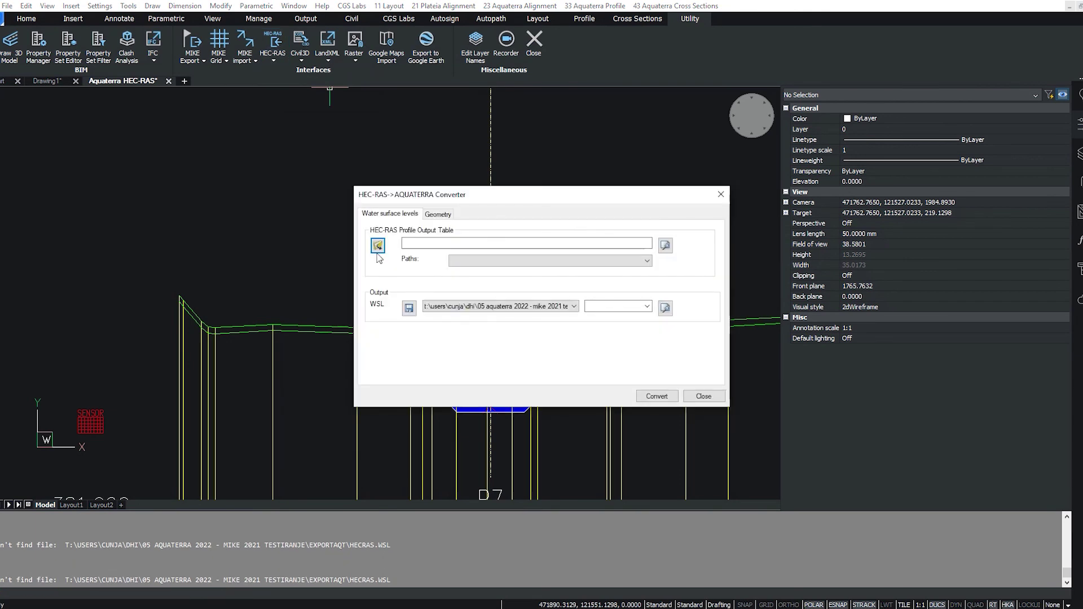
{"action": "left_click", "coordinate": [377, 245]}
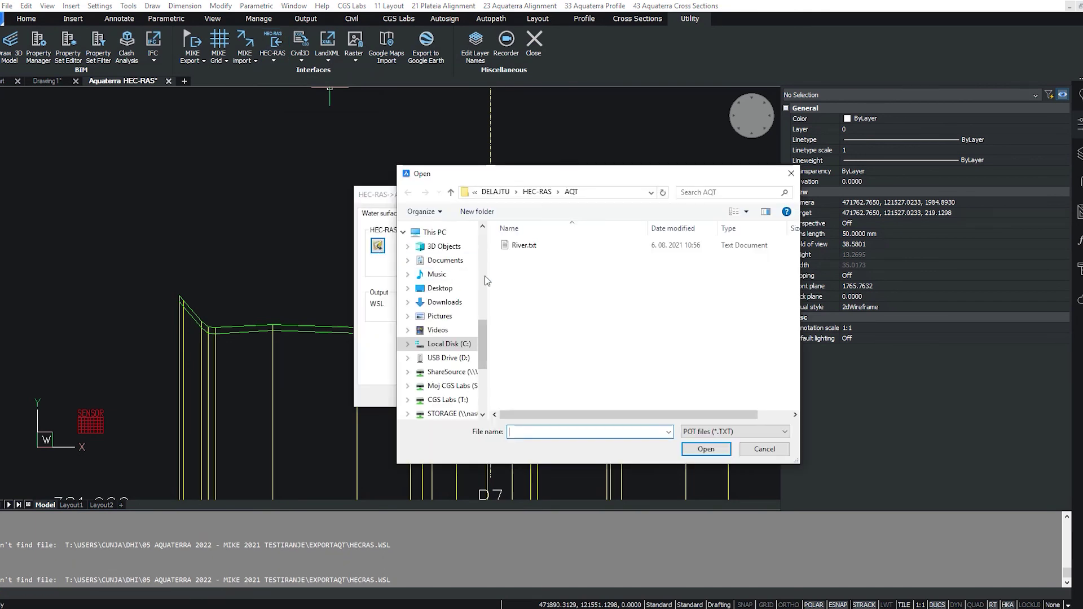
{"action": "left_click", "coordinate": [520, 247]}
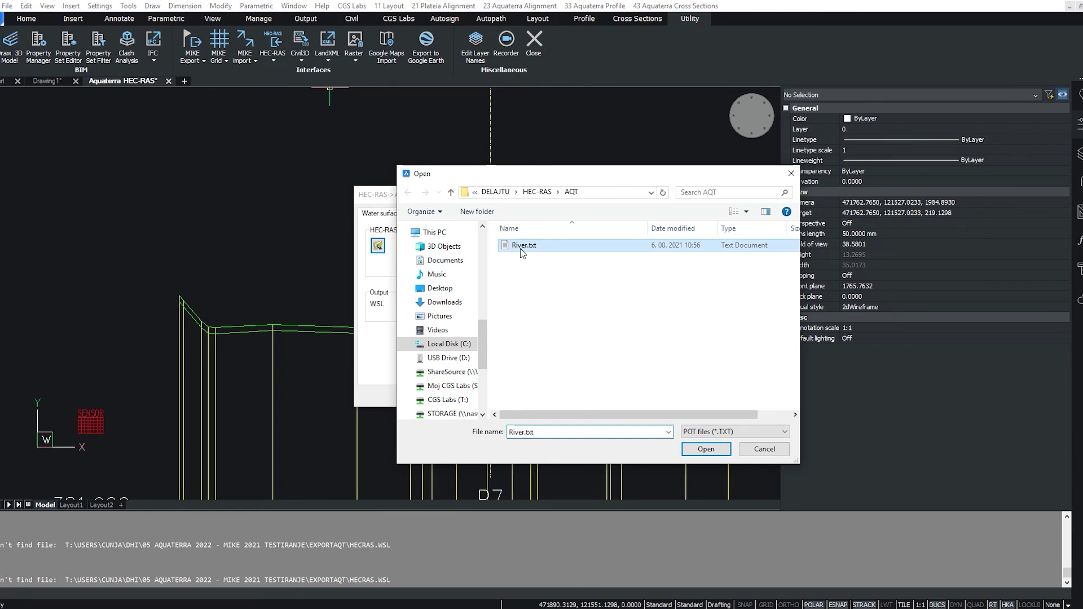
{"action": "left_click", "coordinate": [705, 449]}
- Choose the Max WS Plan 03 result path, save the WSL output as River, and enter MaxWS
{"action": "left_click", "coordinate": [592, 260]}
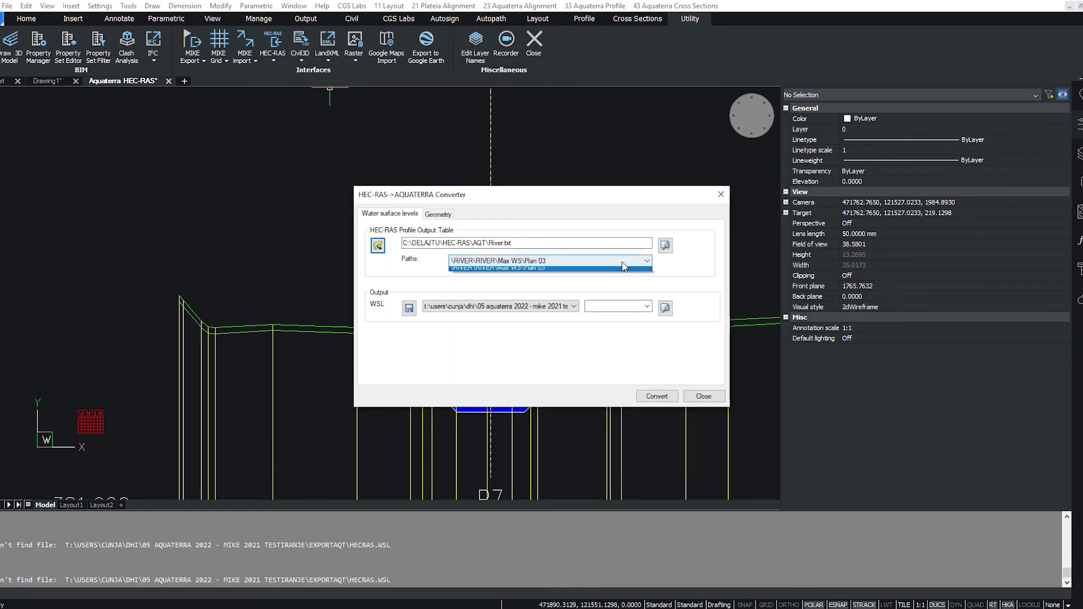
{"action": "left_click", "coordinate": [587, 272]}
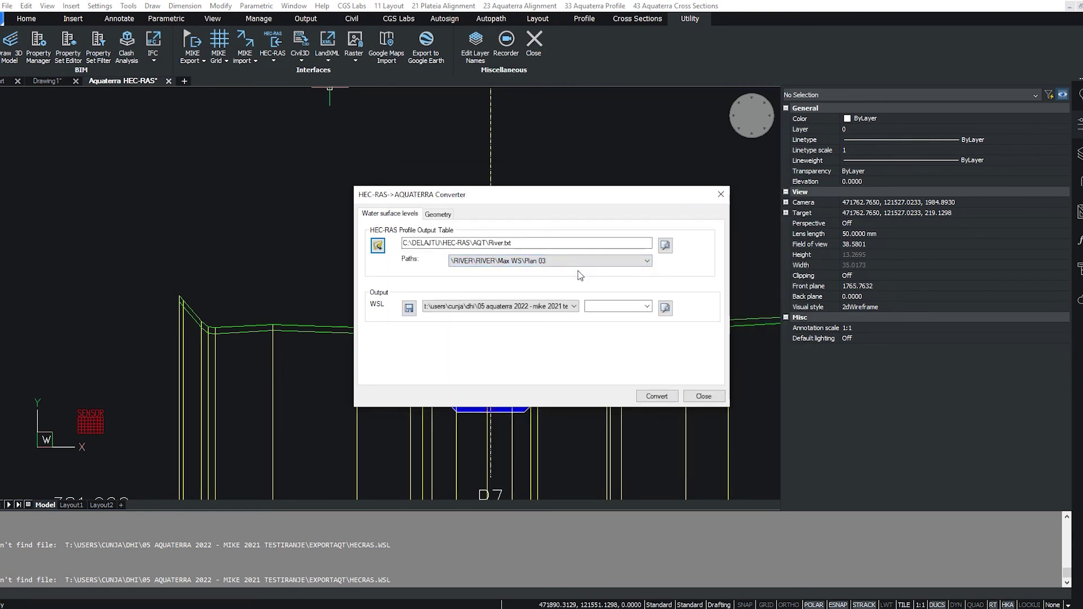
{"action": "left_click", "coordinate": [408, 308]}
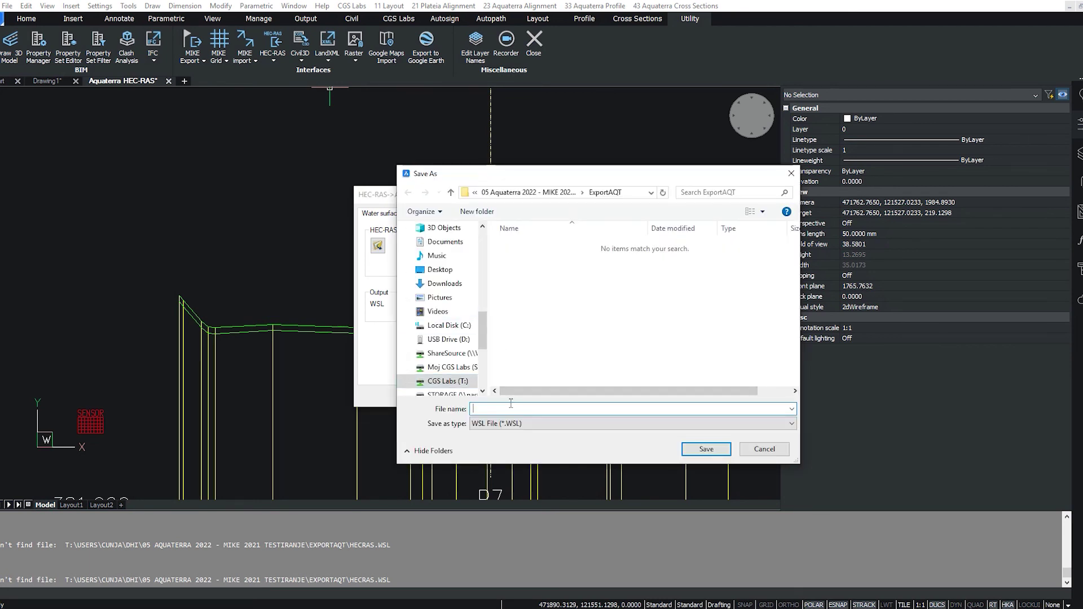
{"action": "type", "text": "River"}
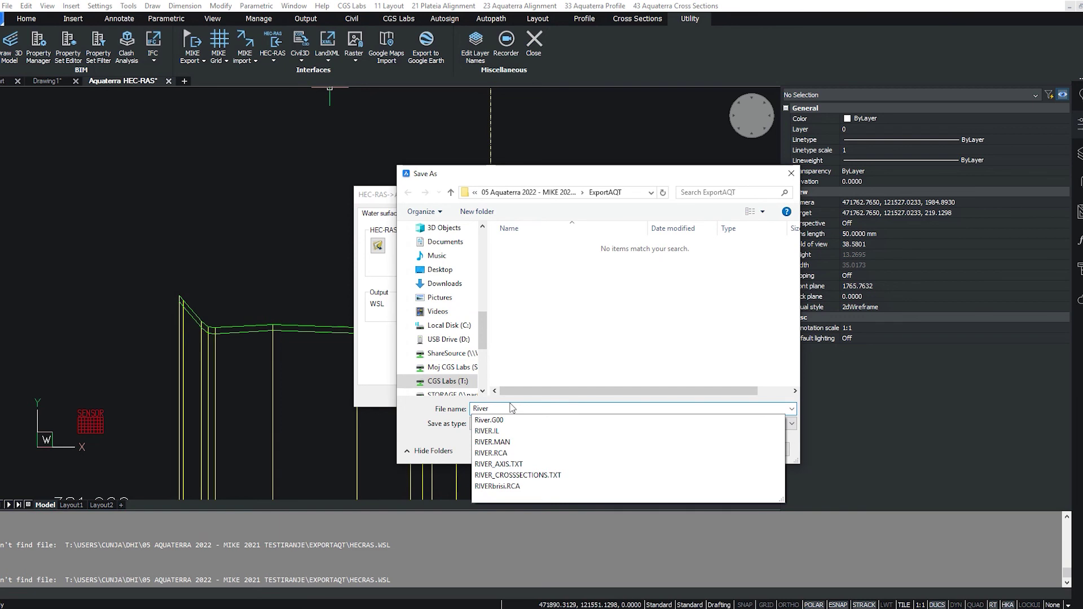
{"action": "key", "text": "Return"}
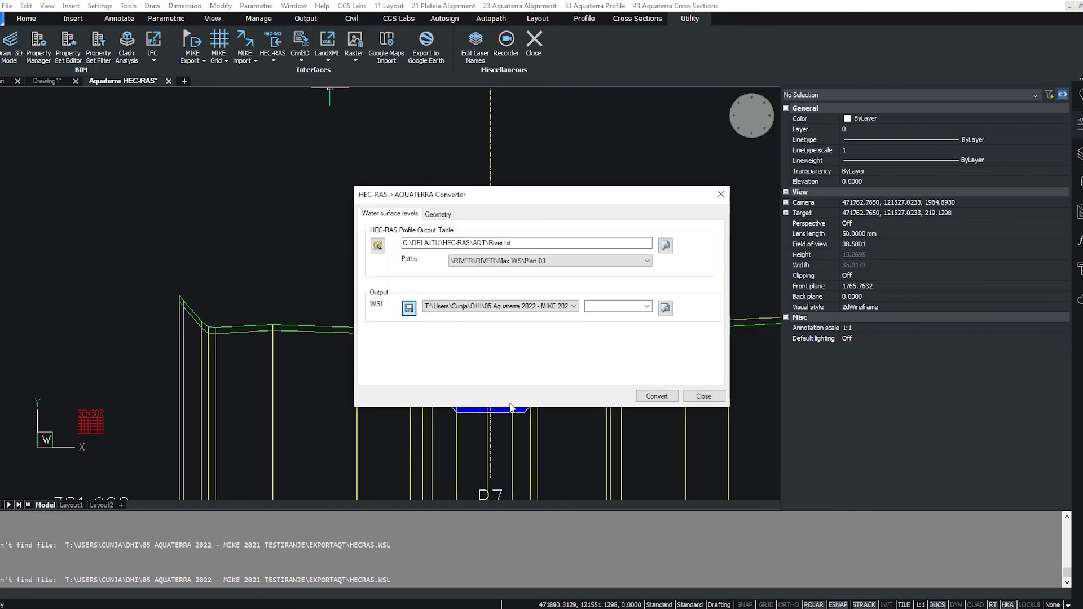
{"action": "left_click", "coordinate": [597, 307]}
{"action": "type", "text": "MaxWS"}
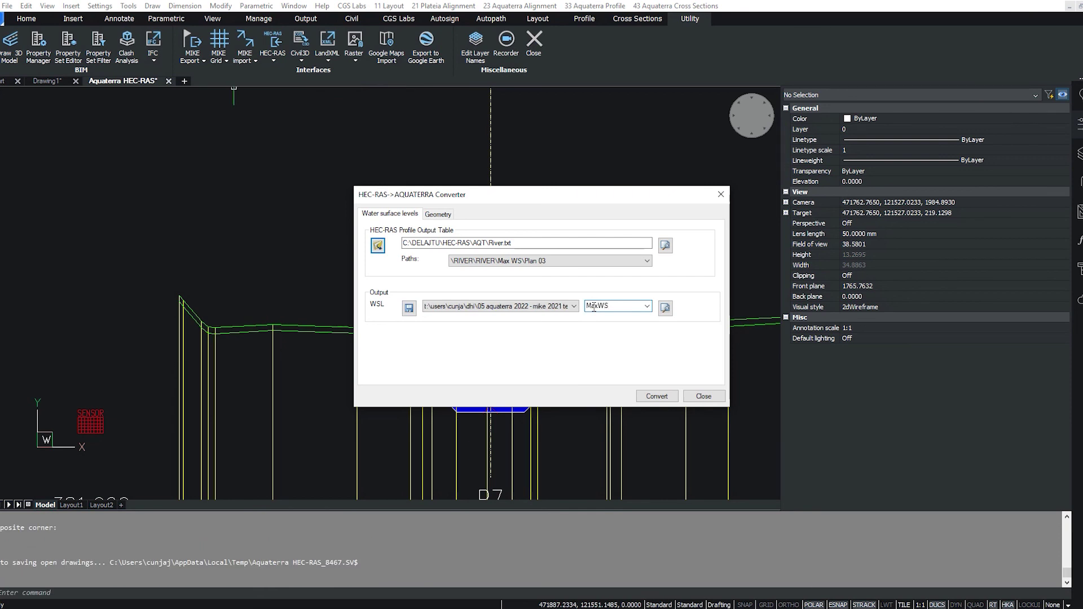
- Check the Geometry settings, convert the MaxWS results to the WSL file, and close the converter
{"action": "left_click", "coordinate": [447, 215]}
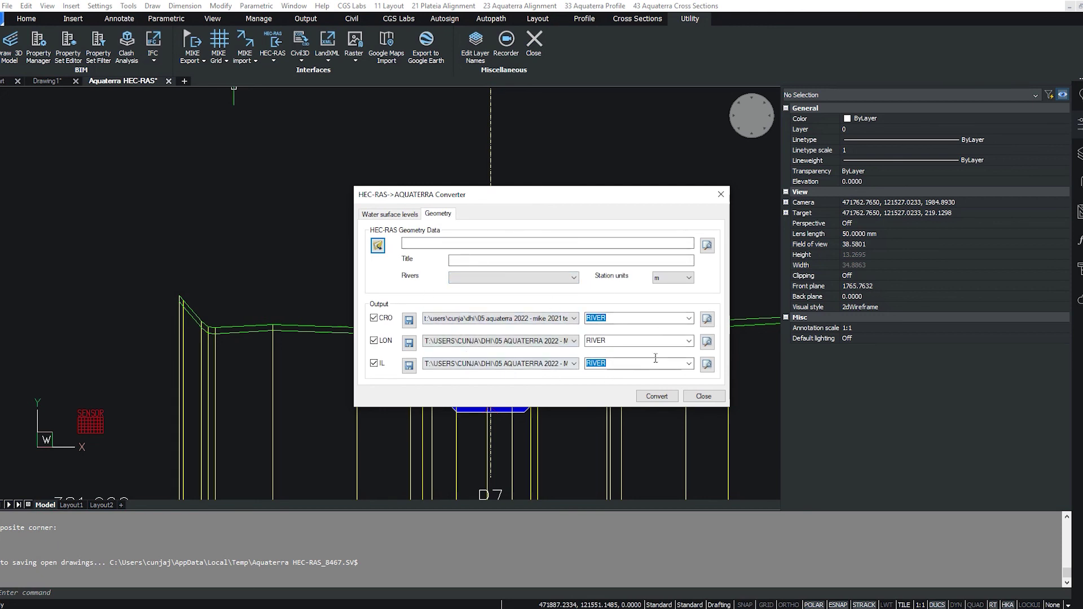
{"action": "left_click", "coordinate": [417, 215]}
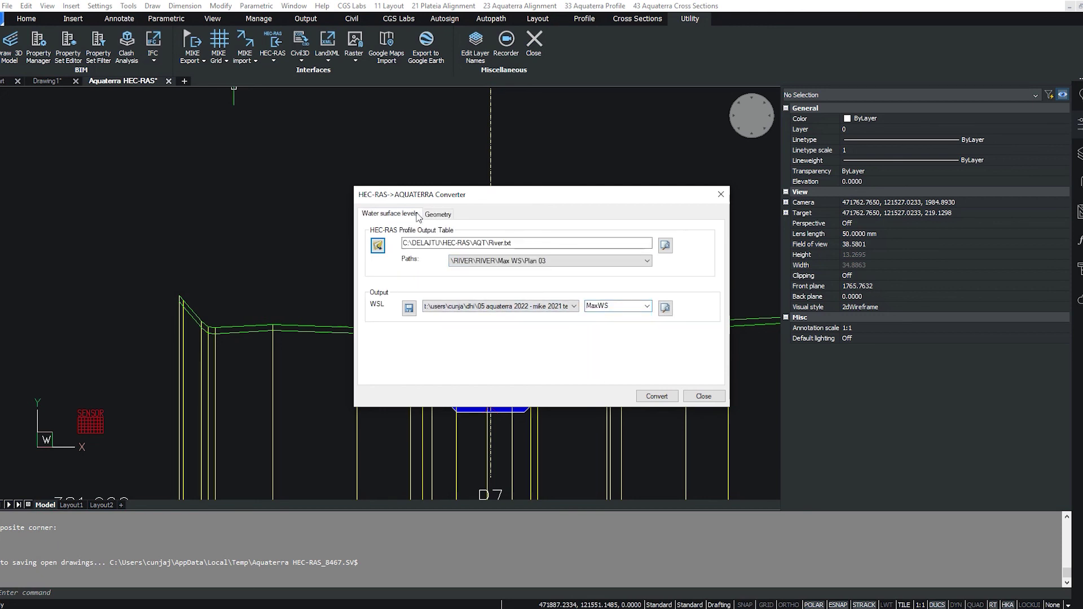
{"action": "left_click", "coordinate": [657, 396]}
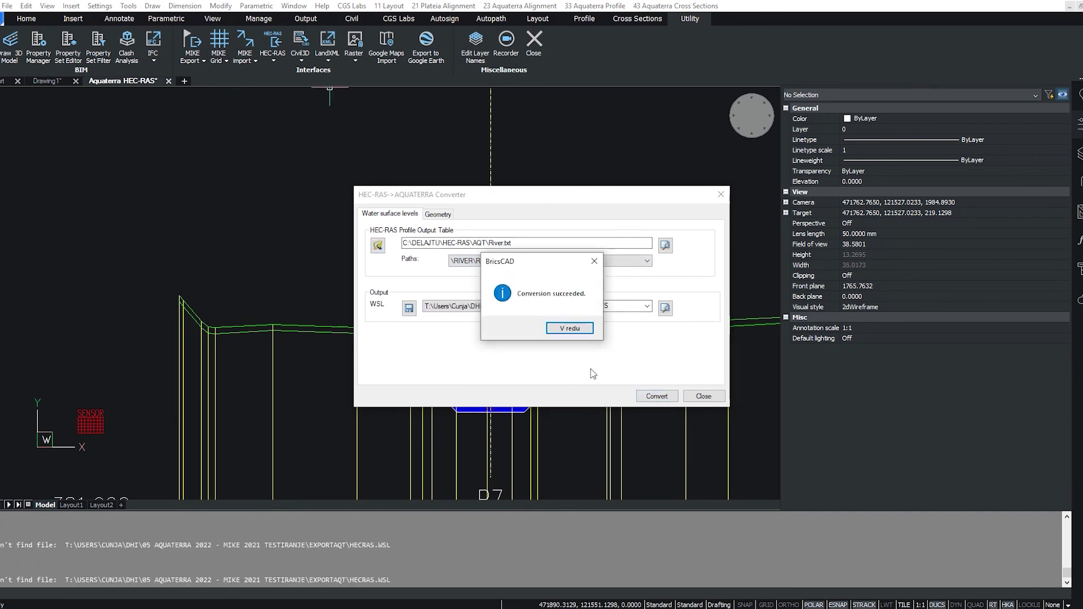
{"action": "left_click", "coordinate": [572, 330]}
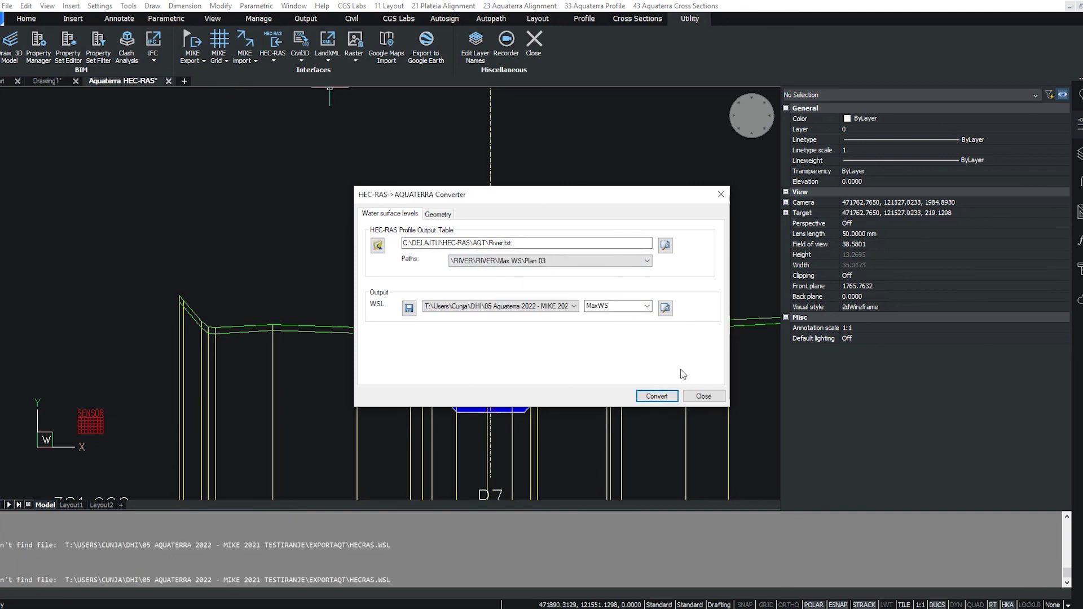
{"action": "left_click", "coordinate": [703, 396]}
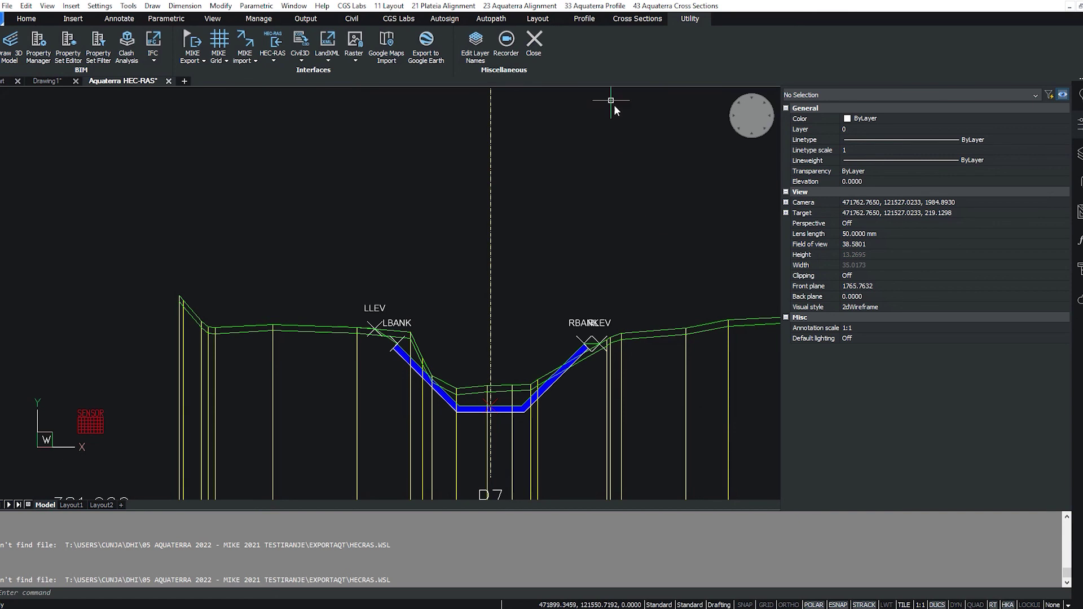
- Insert the labelled MaxWS water surface levels on the longitudinal profile from the Profile tab
{"action": "left_click", "coordinate": [585, 18]}
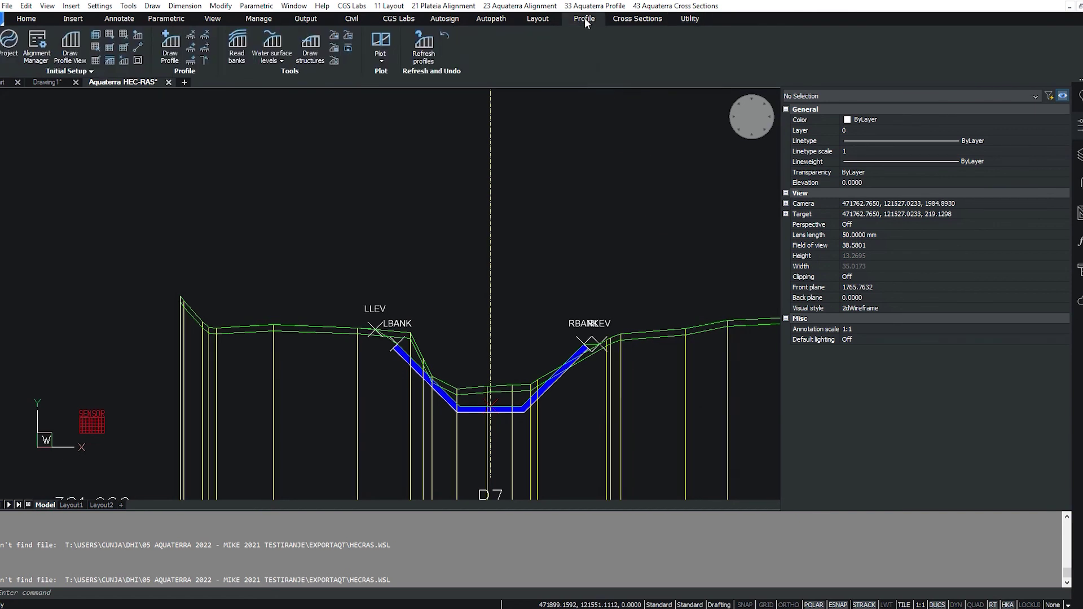
{"action": "scroll", "coordinate": [608, 196], "scroll_direction": "down", "scroll_amount": 7}
{"action": "scroll", "coordinate": [608, 196], "scroll_direction": "down", "scroll_amount": 3}
{"action": "scroll", "coordinate": [593, 186], "scroll_direction": "down", "scroll_amount": 3}
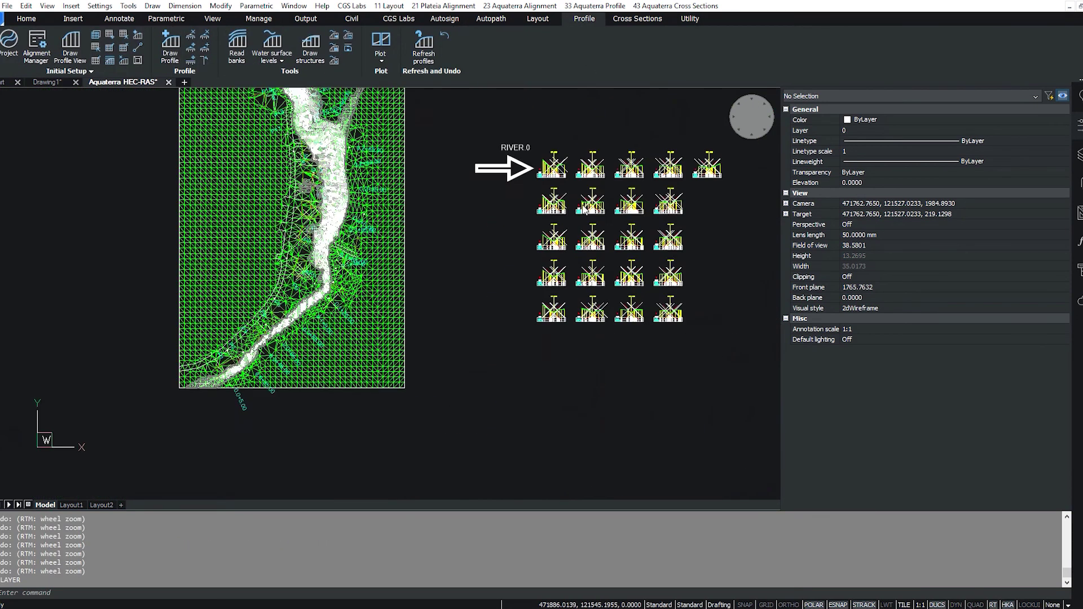
{"action": "scroll", "coordinate": [568, 174], "scroll_direction": "down", "scroll_amount": 2}
{"action": "scroll", "coordinate": [550, 162], "scroll_direction": "down", "scroll_amount": 1}
{"action": "scroll", "coordinate": [550, 165], "scroll_direction": "up", "scroll_amount": 3}
{"action": "scroll", "coordinate": [577, 185], "scroll_direction": "up", "scroll_amount": 3}
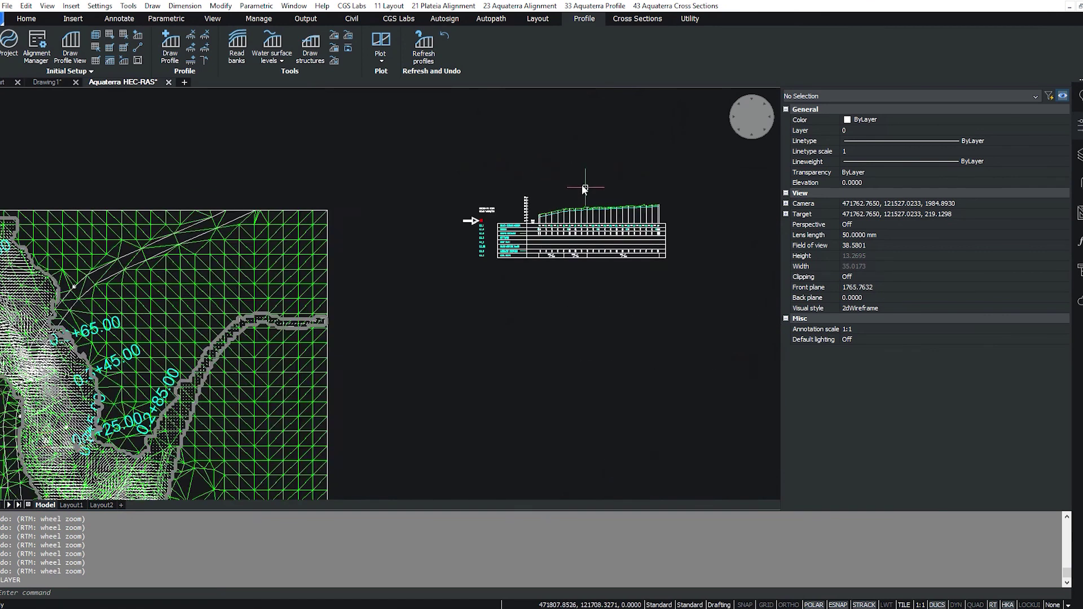
{"action": "scroll", "coordinate": [582, 185], "scroll_direction": "up", "scroll_amount": 2}
{"action": "scroll", "coordinate": [558, 186], "scroll_direction": "up", "scroll_amount": 1}
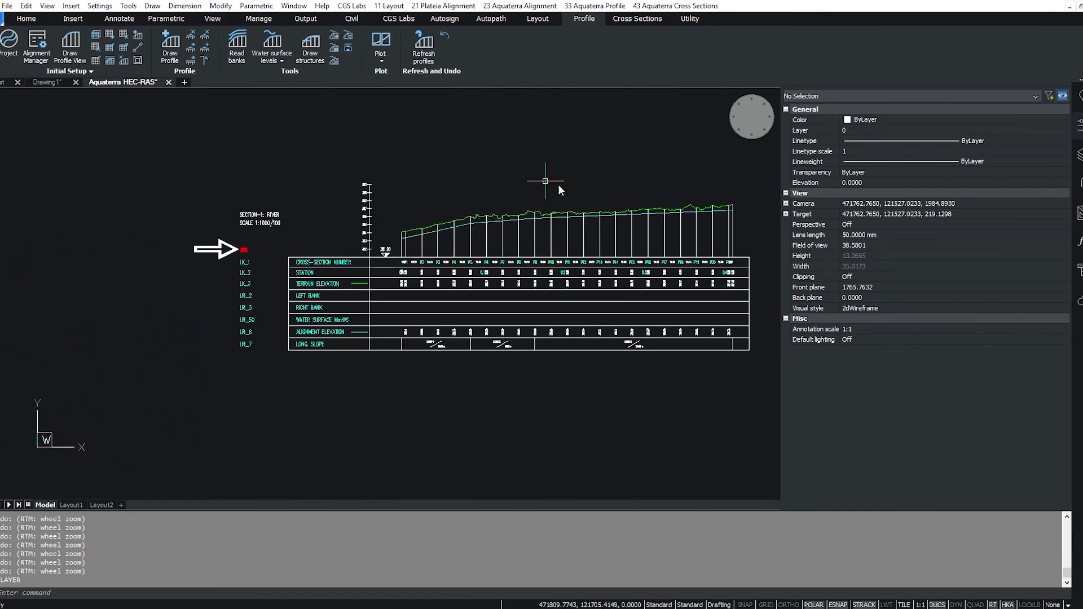
{"action": "left_click", "coordinate": [278, 47]}
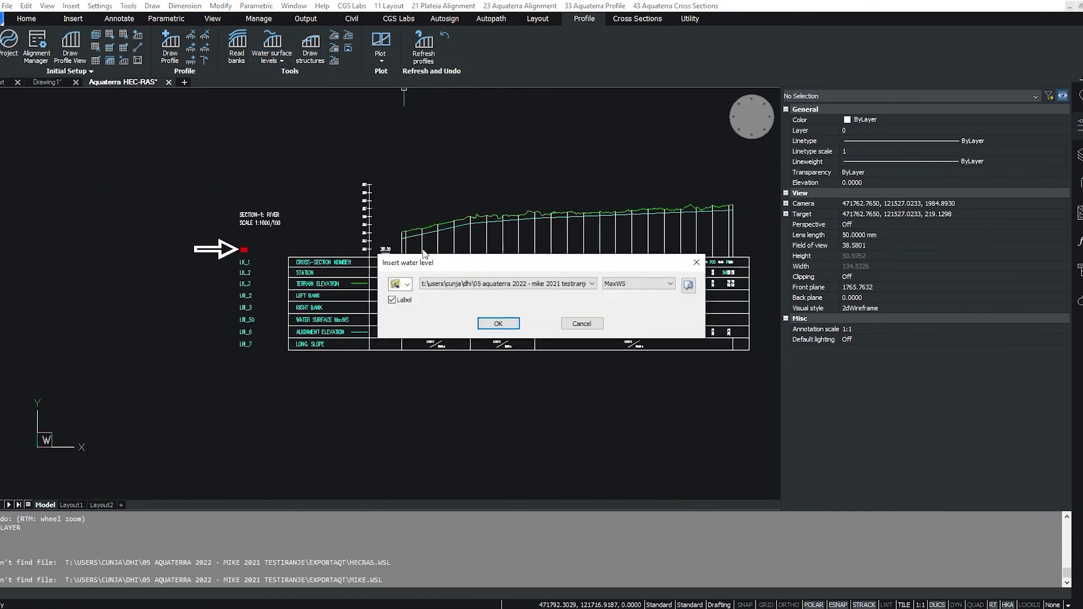
{"action": "left_click", "coordinate": [495, 322]}
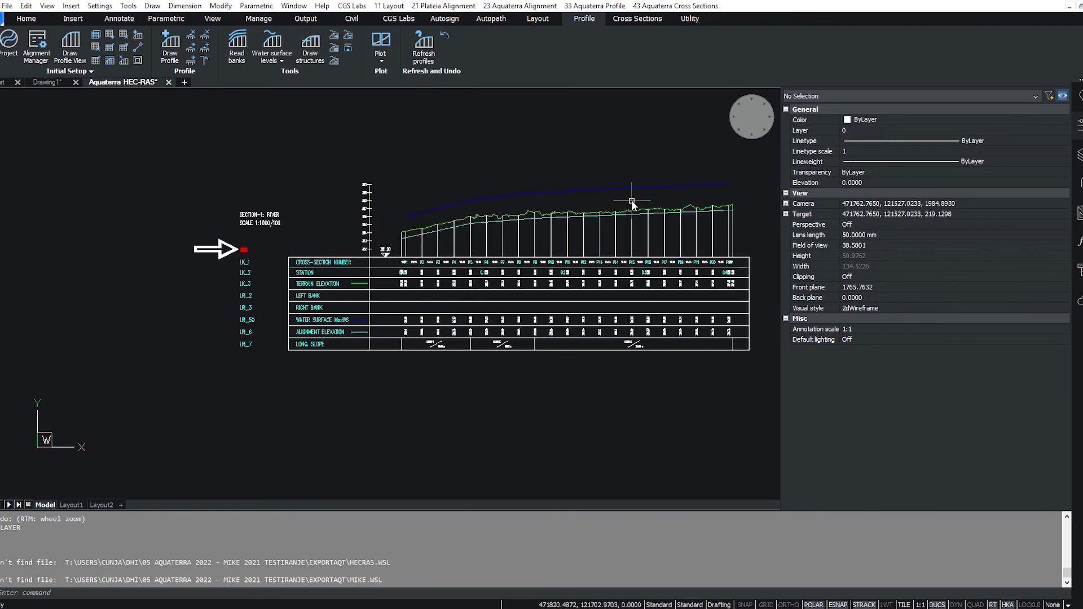
{"action": "scroll", "coordinate": [509, 203], "scroll_direction": "down", "scroll_amount": 3}
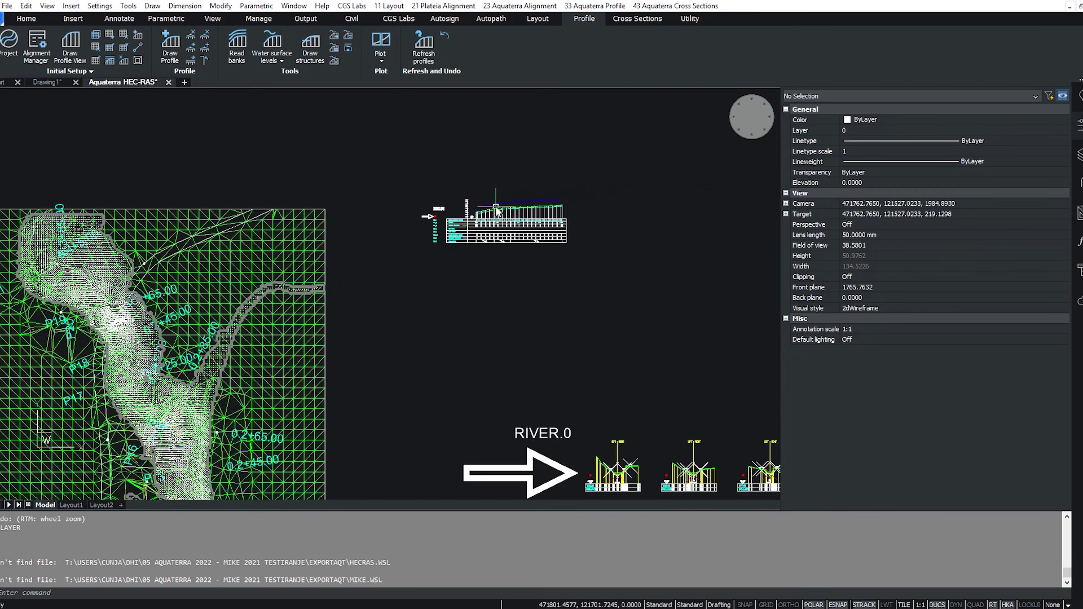
{"action": "scroll", "coordinate": [497, 210], "scroll_direction": "down", "scroll_amount": 2}
{"action": "scroll", "coordinate": [542, 310], "scroll_direction": "up", "scroll_amount": 3}
{"action": "scroll", "coordinate": [542, 310], "scroll_direction": "up", "scroll_amount": 3}
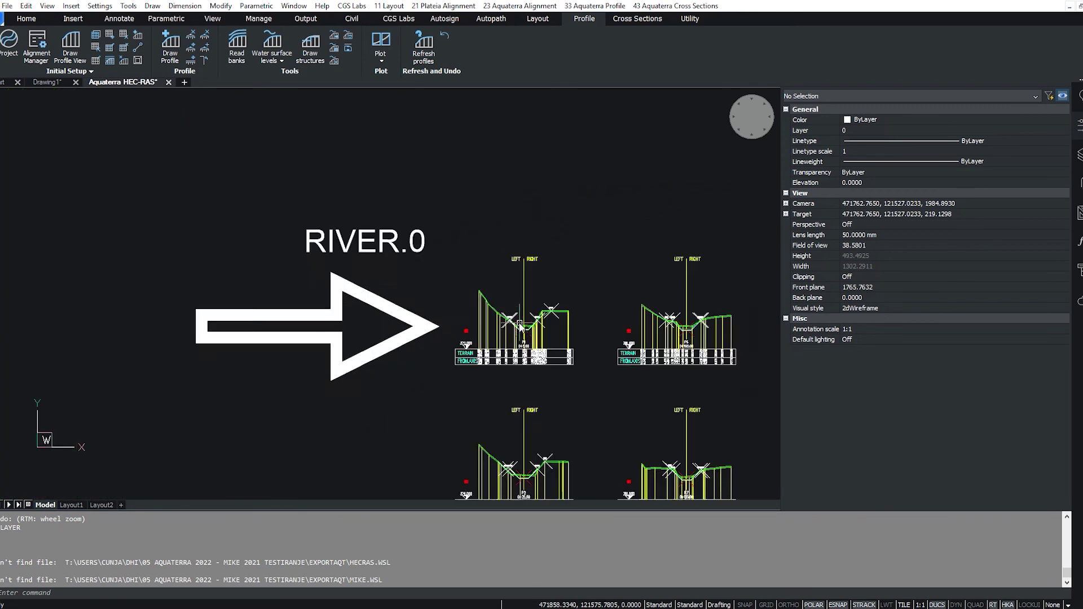
{"action": "scroll", "coordinate": [522, 326], "scroll_direction": "up", "scroll_amount": 3}
{"action": "scroll", "coordinate": [518, 325], "scroll_direction": "up", "scroll_amount": 3}
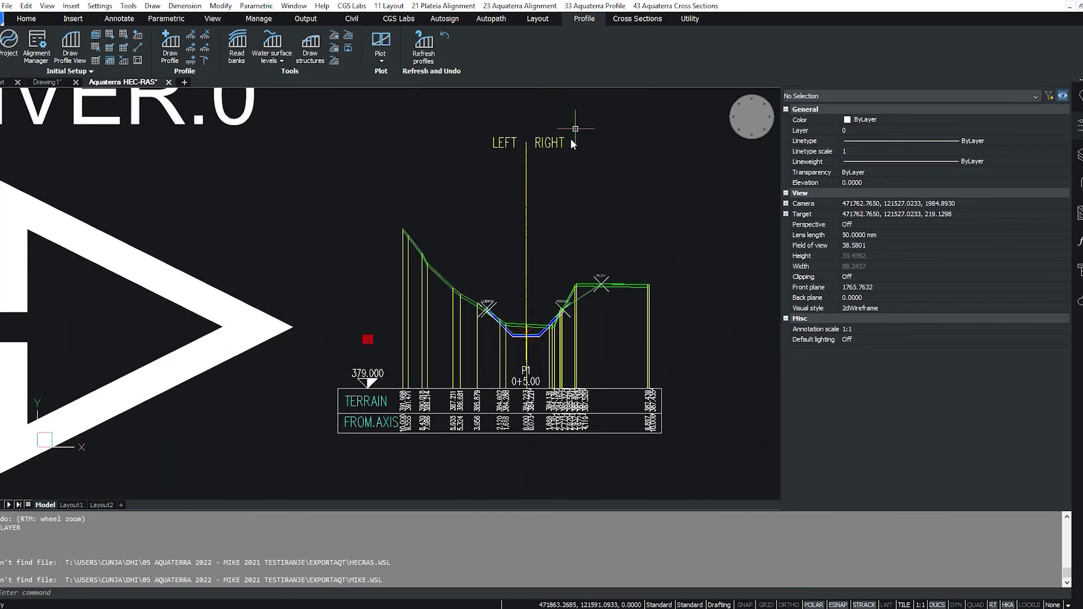
- Read the MaxWS water surface level from the WSL file onto cross section P1
{"action": "left_click", "coordinate": [628, 21]}
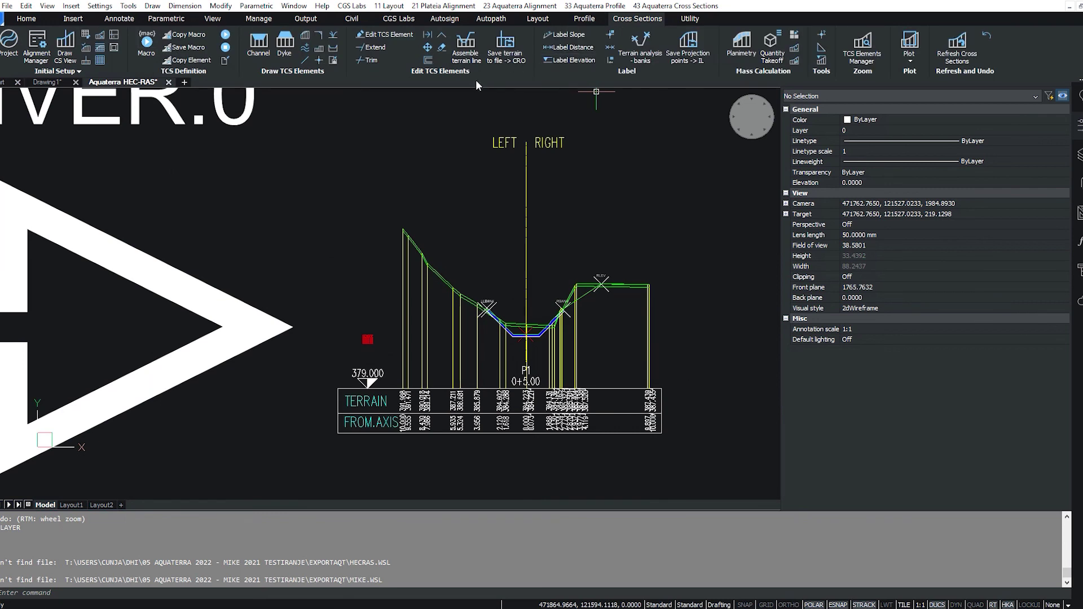
{"action": "left_click", "coordinate": [307, 48]}
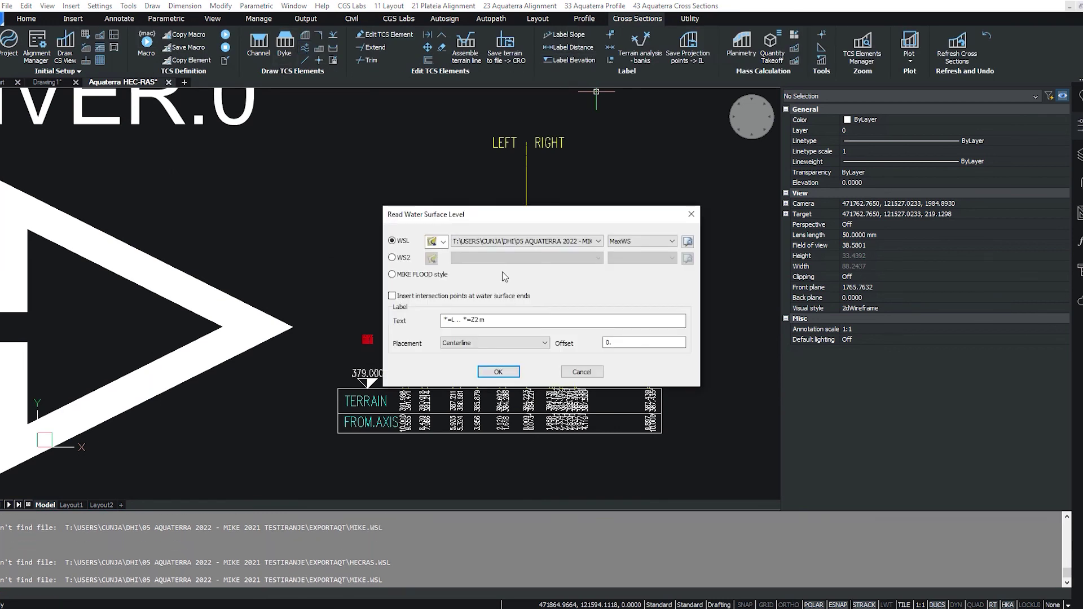
{"action": "left_click", "coordinate": [508, 370]}
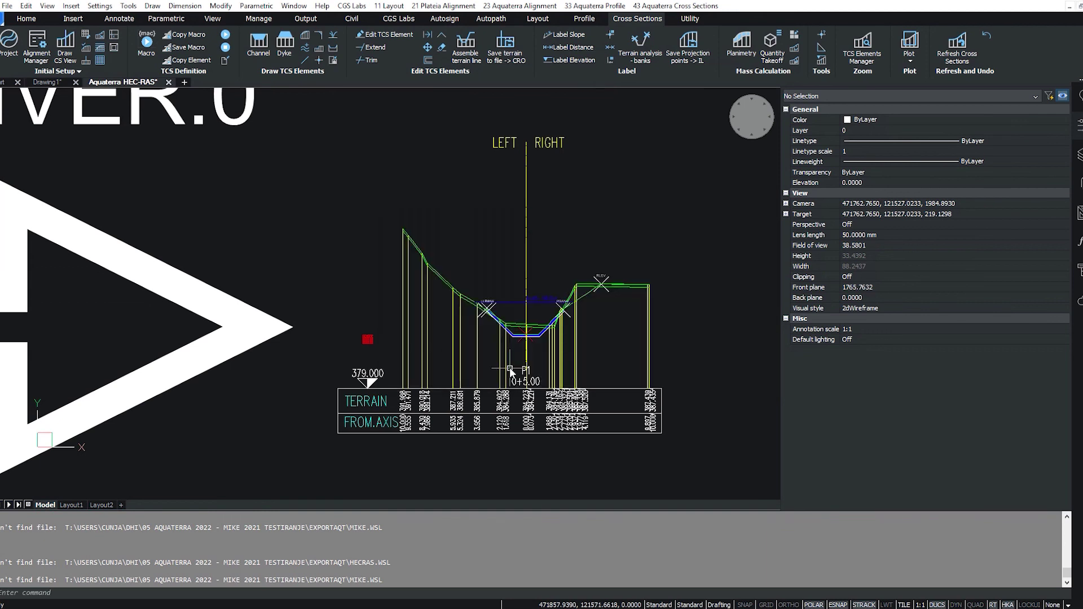